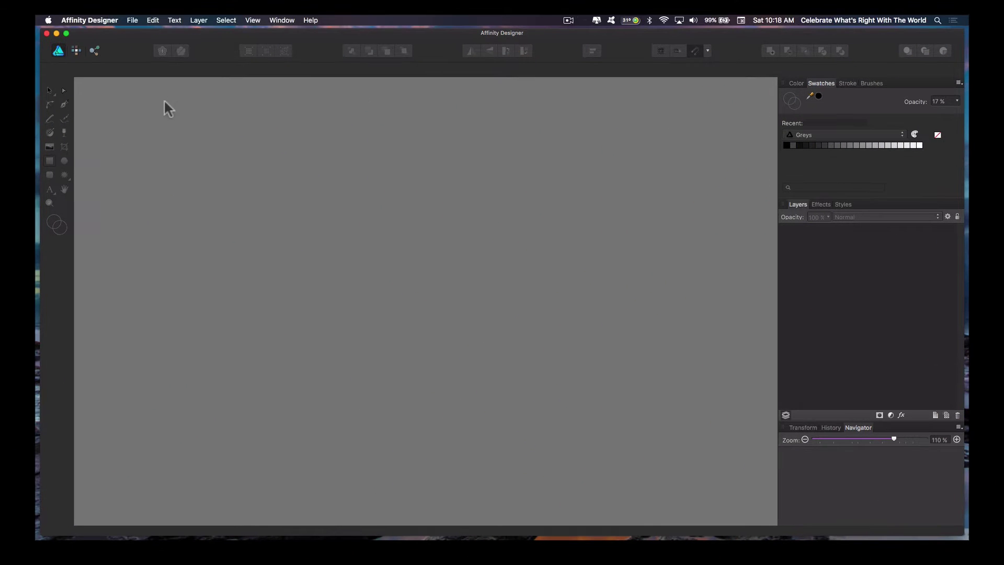
# Create a new A4 landscape print document (297 × 210 mm, 300 DPI)
pyautogui.click(132, 21)
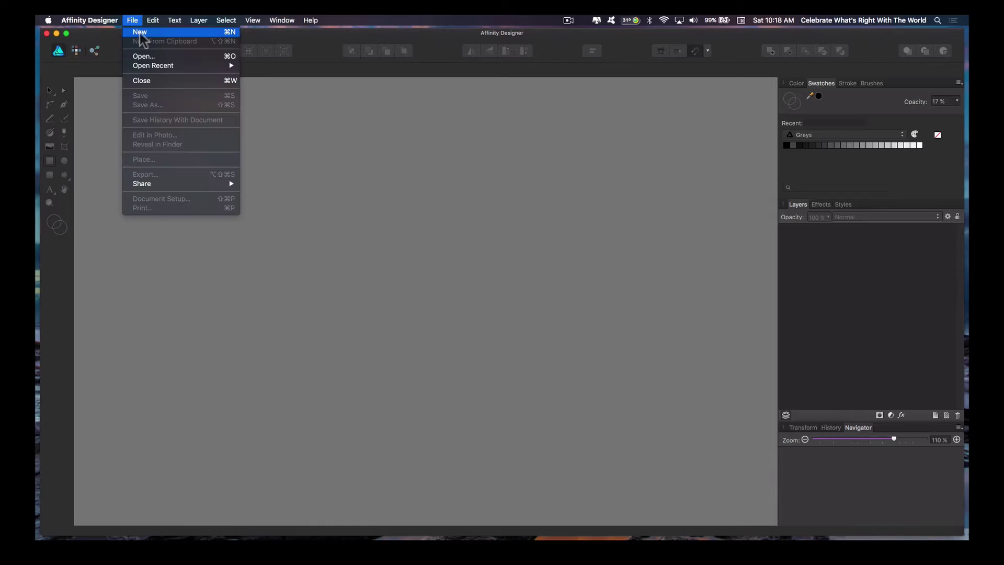
pyautogui.click(140, 32)
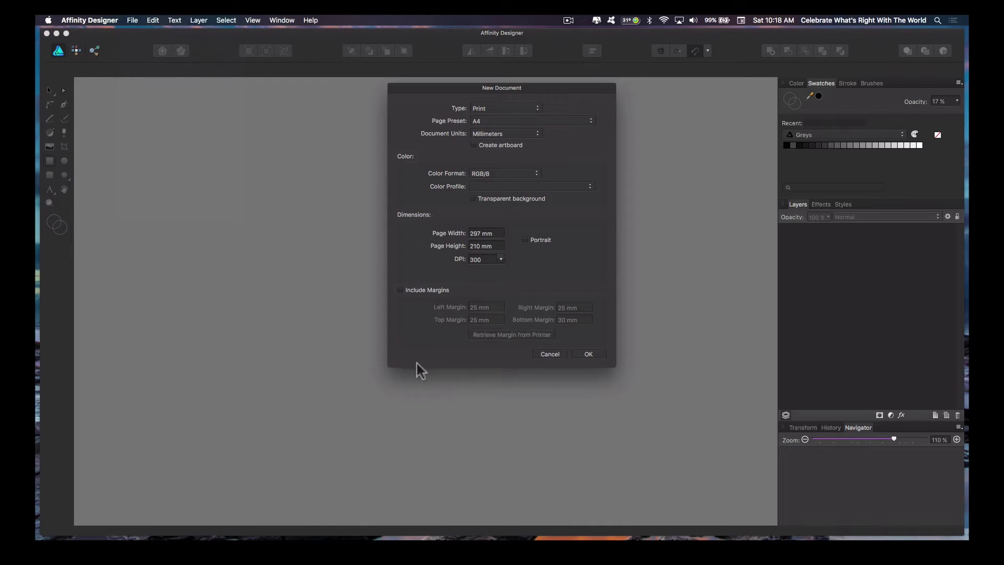
pyautogui.click(585, 358)
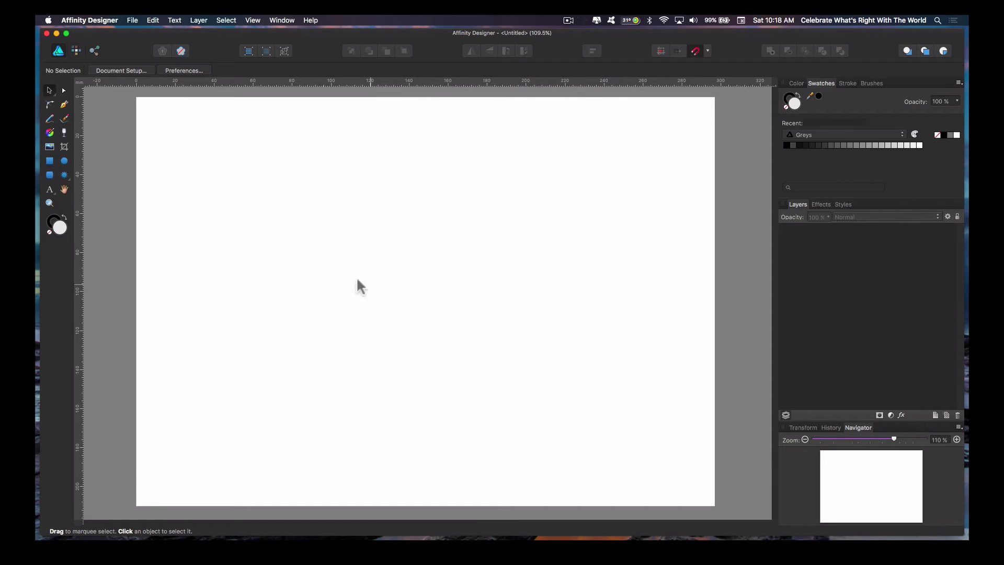
# Draw a page-sized rectangle and fill it with a pale aqua swatch from the Palette collection
pyautogui.click(50, 160)
pyautogui.moveTo(137, 98); pyautogui.dragTo(728, 505)
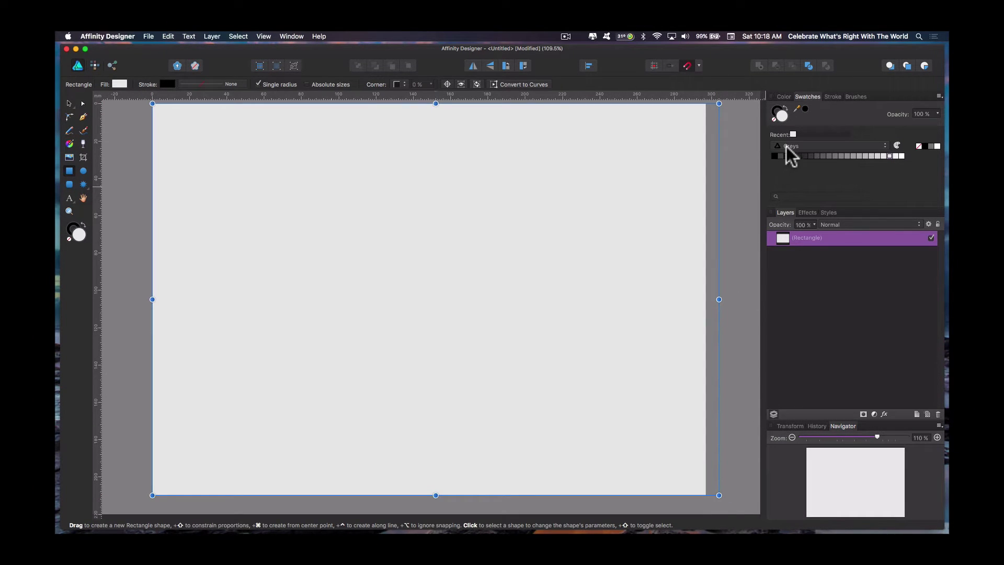
pyautogui.click(868, 146)
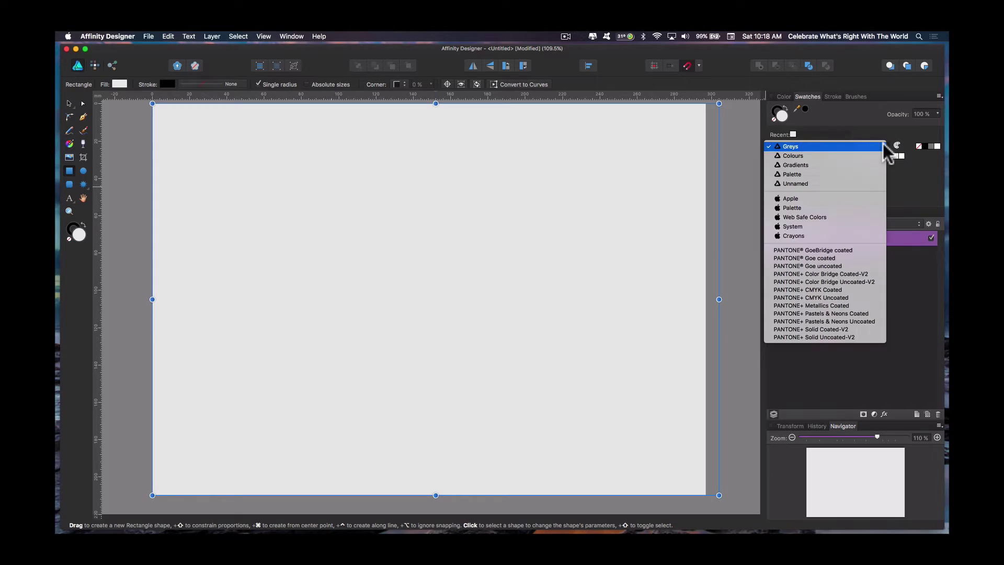
pyautogui.click(842, 174)
pyautogui.click(776, 157)
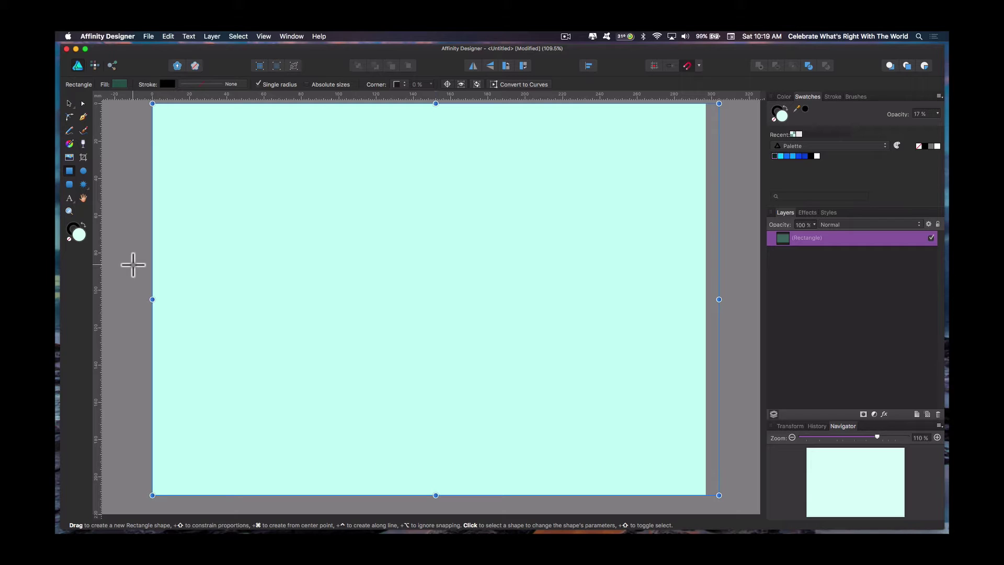
# Create an artistic text object reading 'Jenco' on the page
pyautogui.press('t')
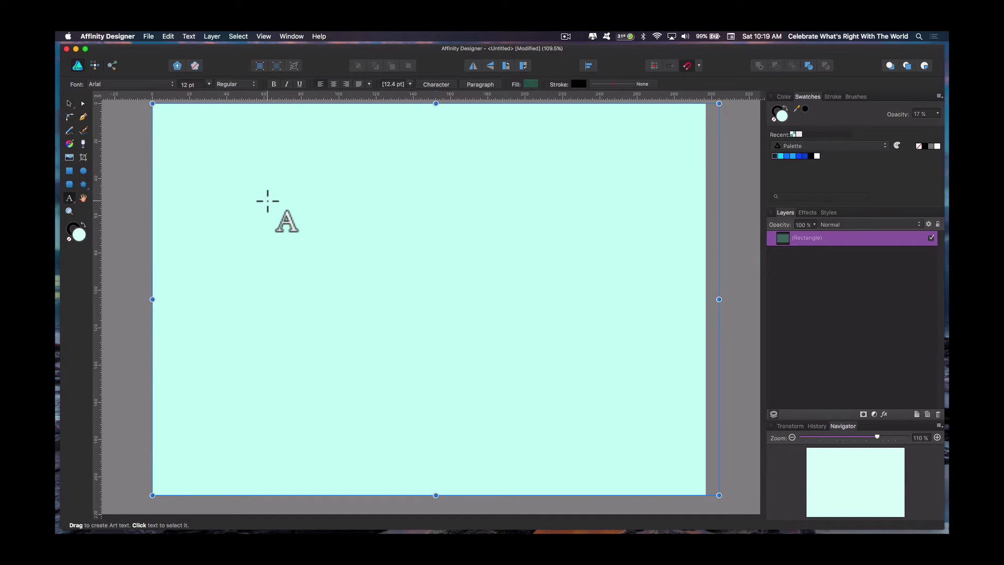
pyautogui.moveTo(267, 201); pyautogui.dragTo(279, 264)
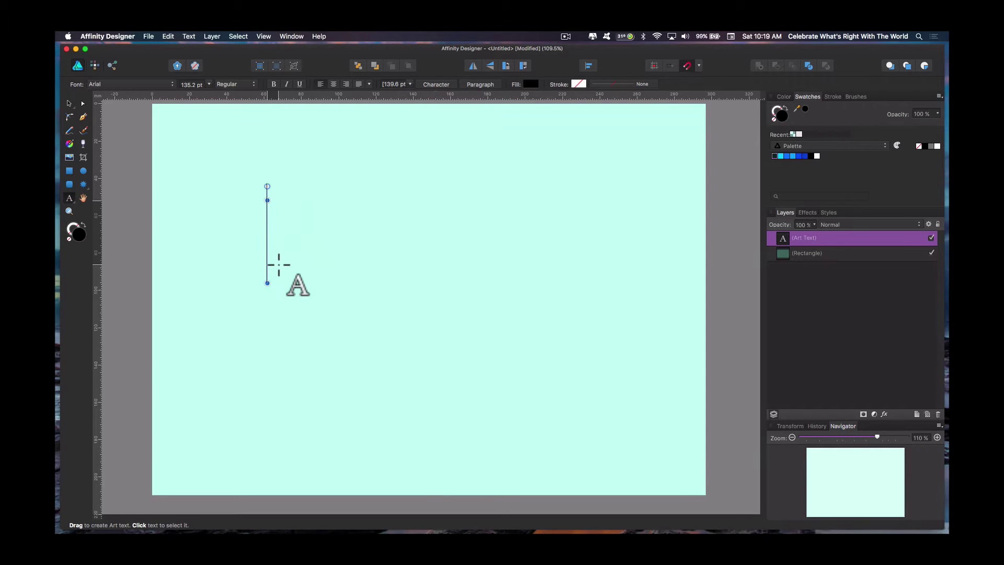
pyautogui.write('Jen')
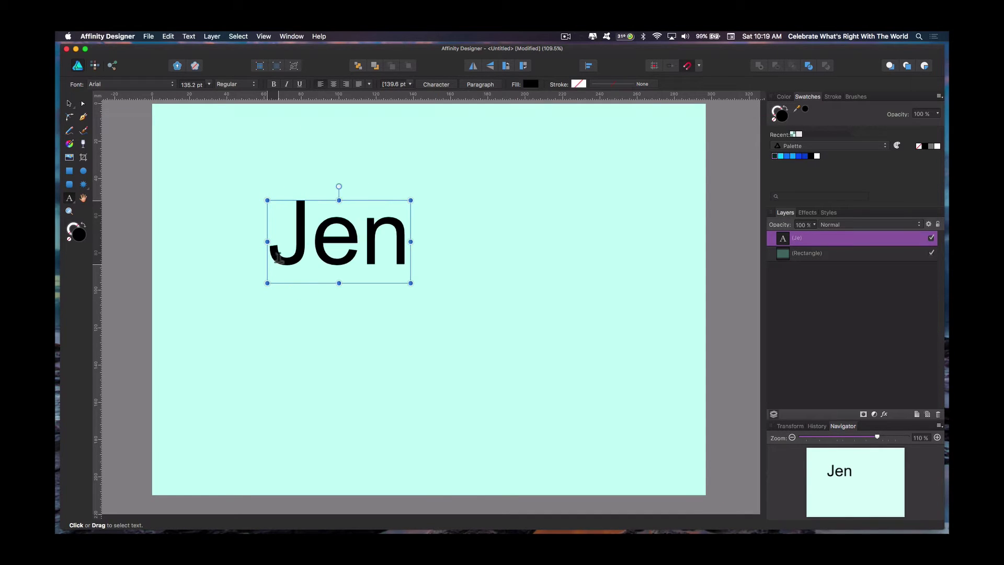
pyautogui.write('co')
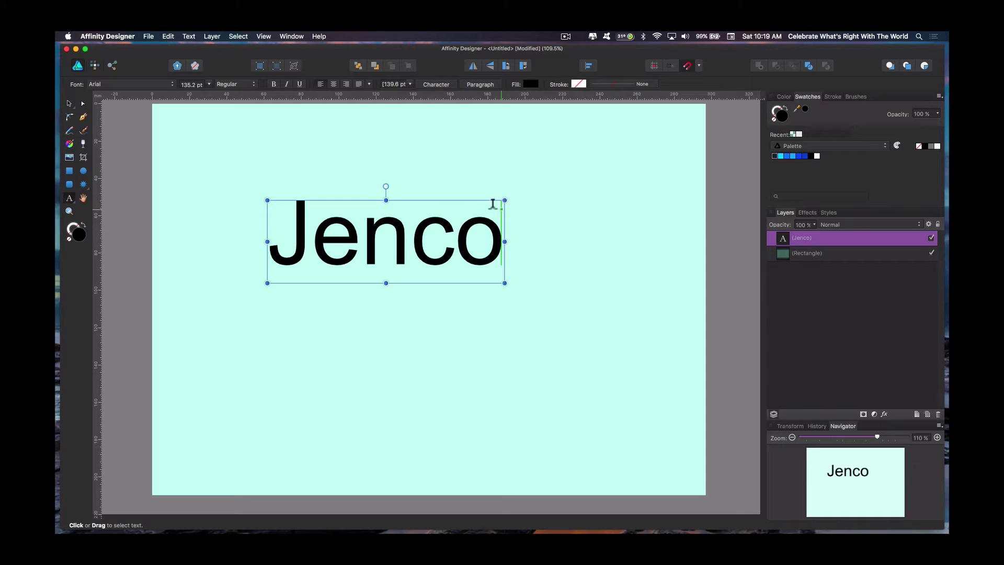
# Set the Jenco text to the Capitals font at 245 pt and move it across the page
pyautogui.moveTo(497, 204); pyautogui.dragTo(287, 209)
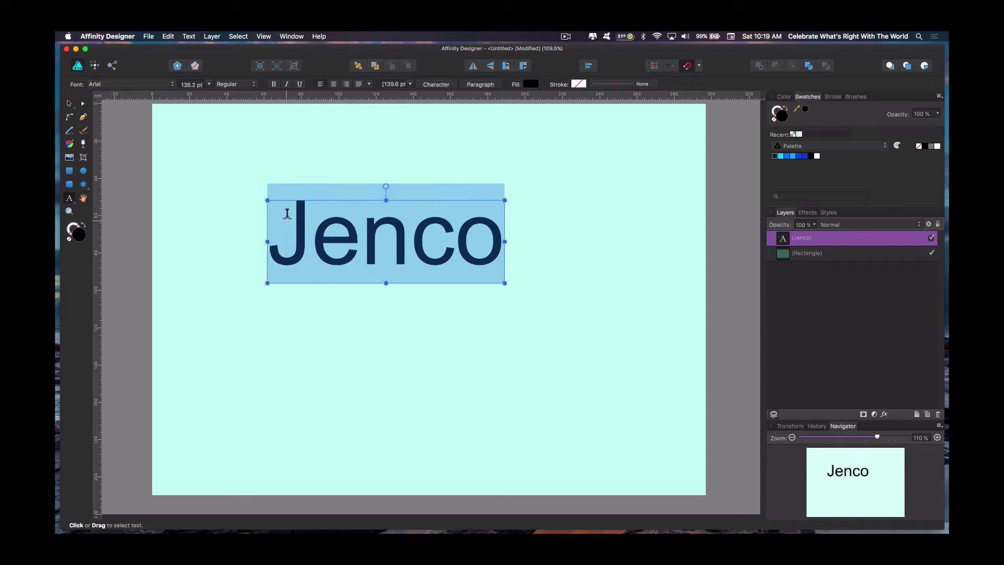
pyautogui.click(173, 84)
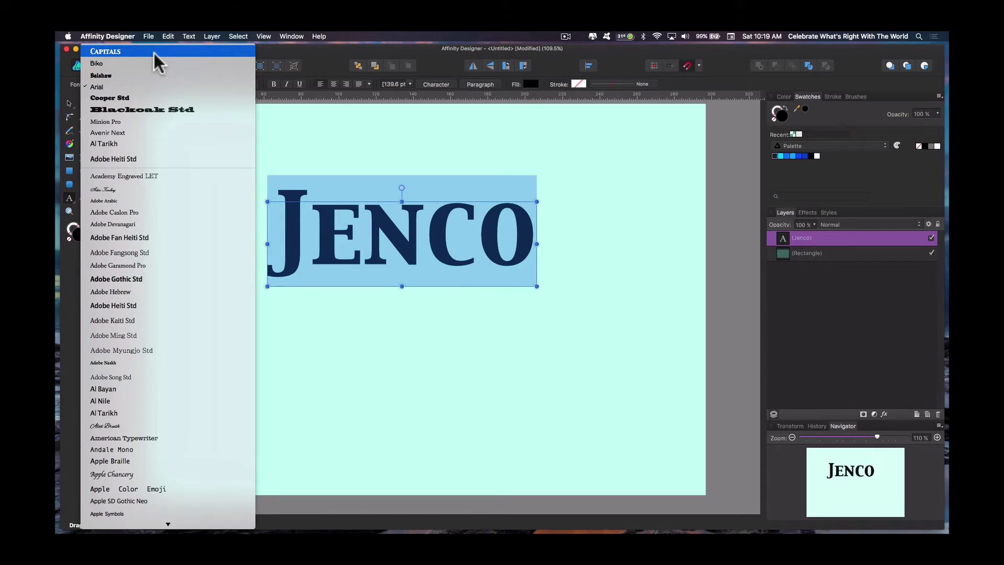
pyautogui.click(153, 51)
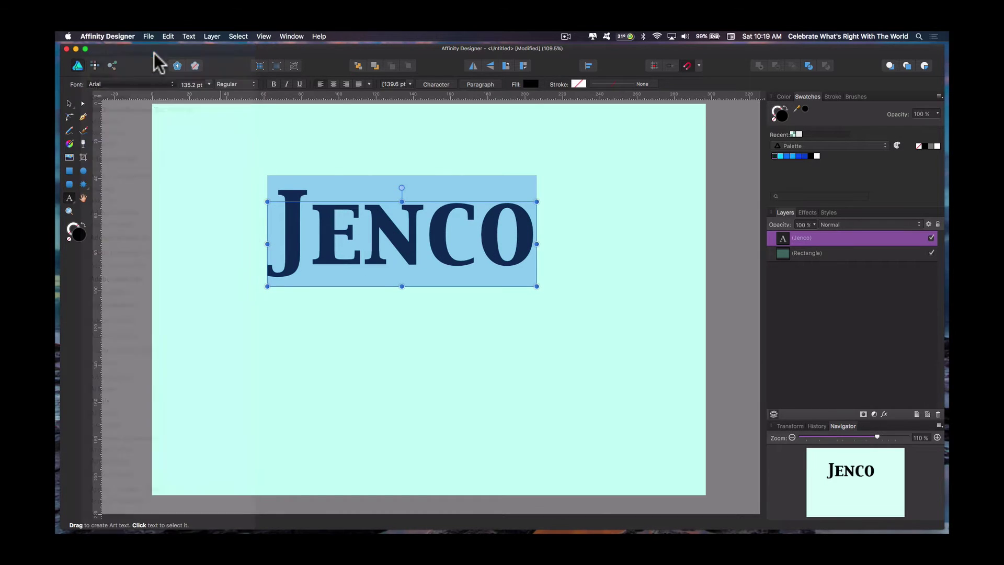
pyautogui.click(192, 84)
pyautogui.write('245')
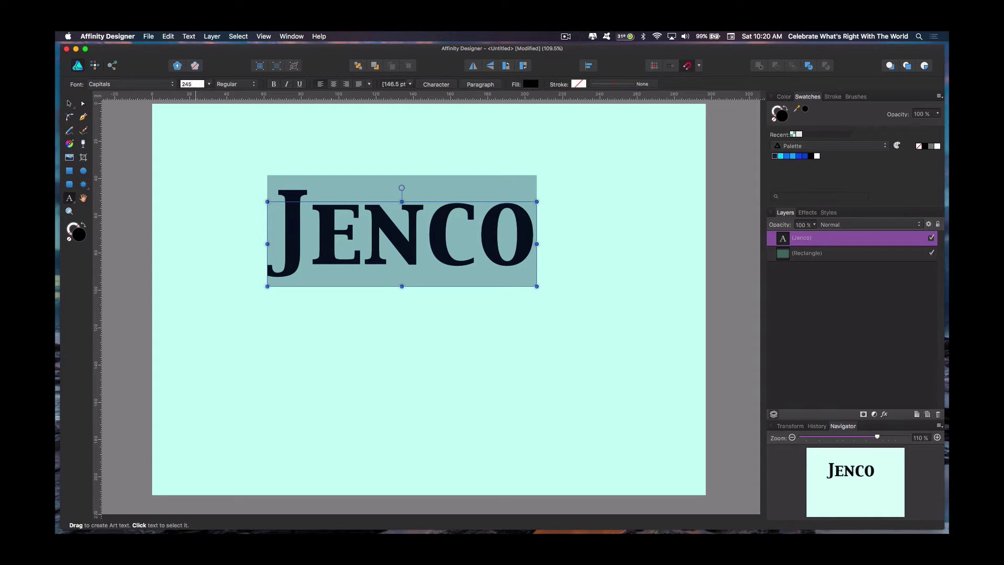
pyautogui.press('Return')
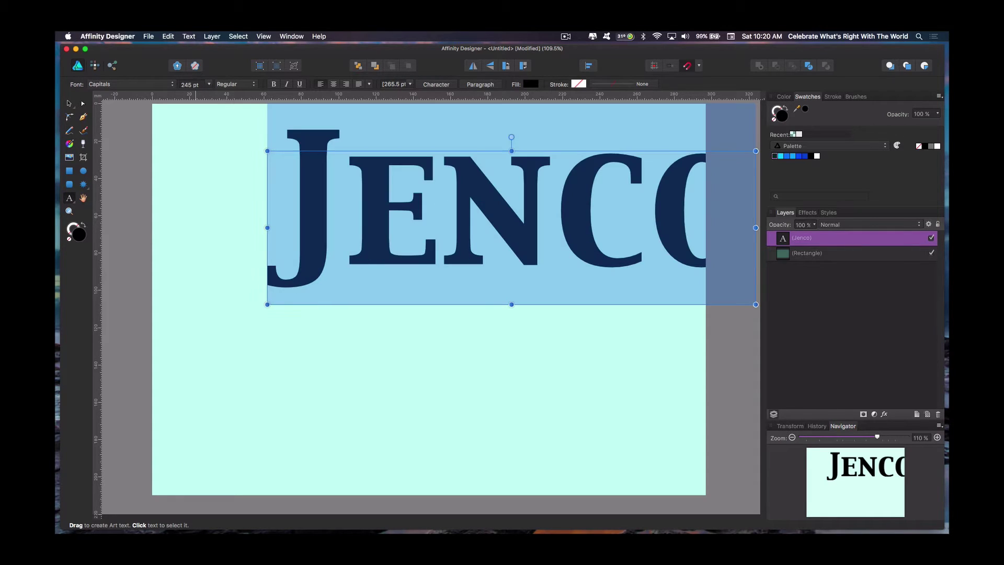
pyautogui.moveTo(366, 152); pyautogui.dragTo(287, 222)
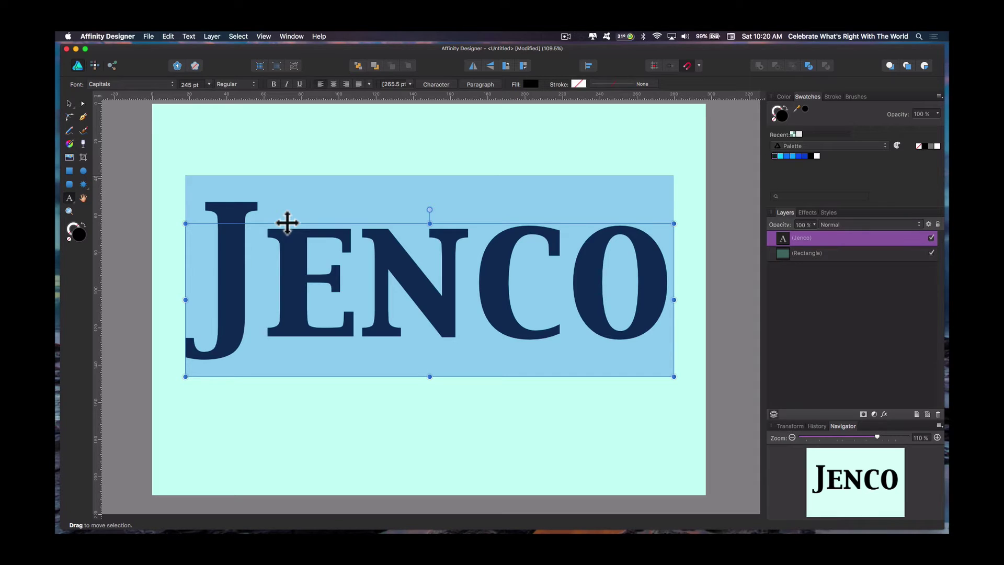
# Give the Jenco text a bright blue outline stroke 12 mm wide
pyautogui.click(70, 229)
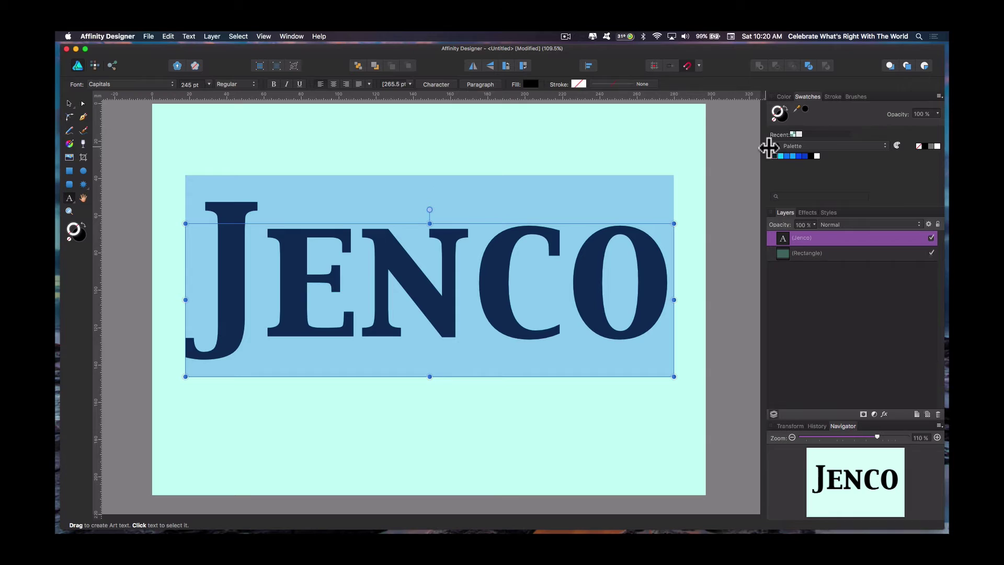
pyautogui.click(793, 155)
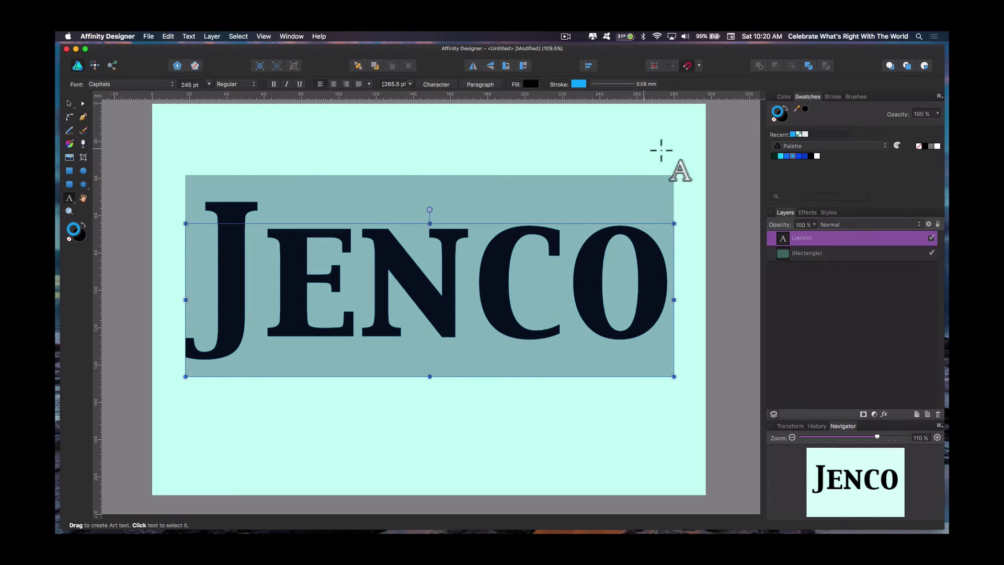
pyautogui.click(833, 96)
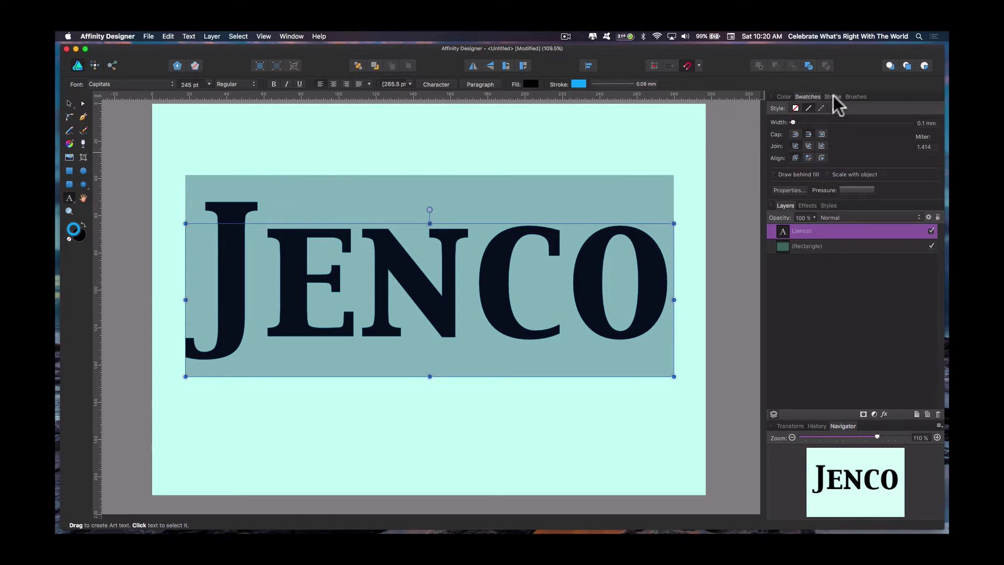
pyautogui.moveTo(792, 121); pyautogui.dragTo(845, 127)
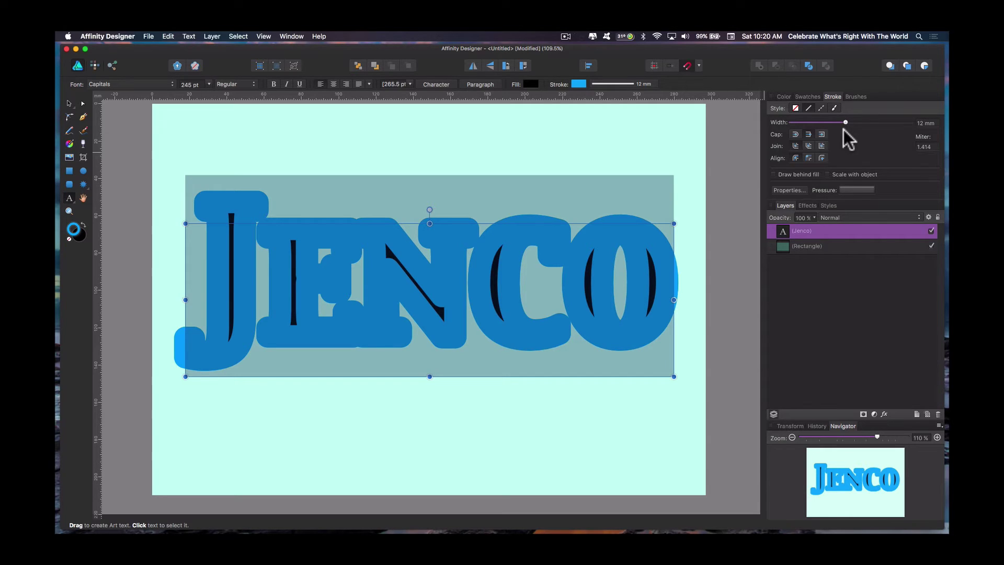
# Rename the outlined text layer to 'Base Stroke'
pyautogui.doubleClick(810, 231)
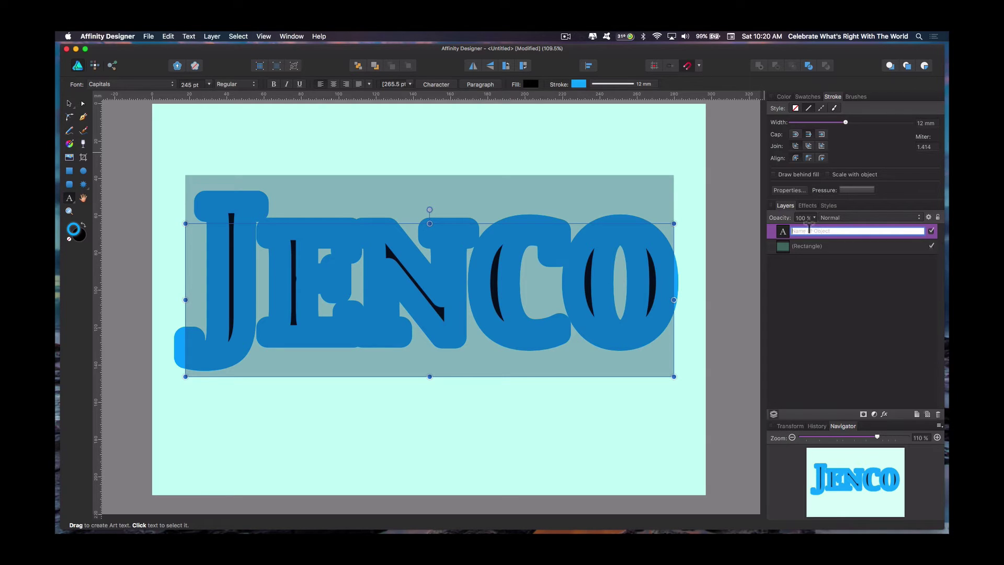
pyautogui.write('Base Stroke')
pyautogui.click(824, 247)
# Rename the aqua rectangle layer to 'Background'
pyautogui.doubleClick(823, 245)
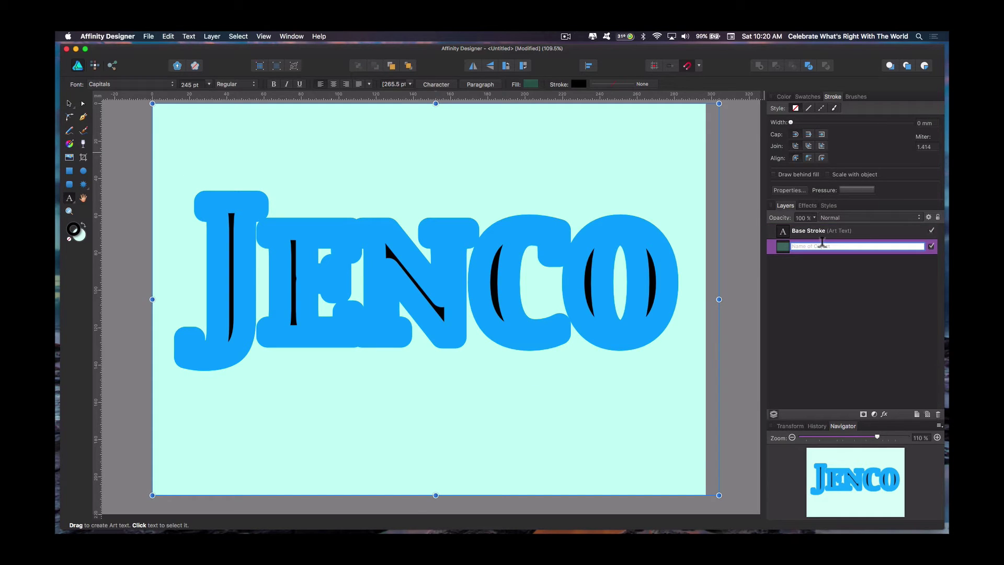
pyautogui.write('Background')
pyautogui.press('Return')
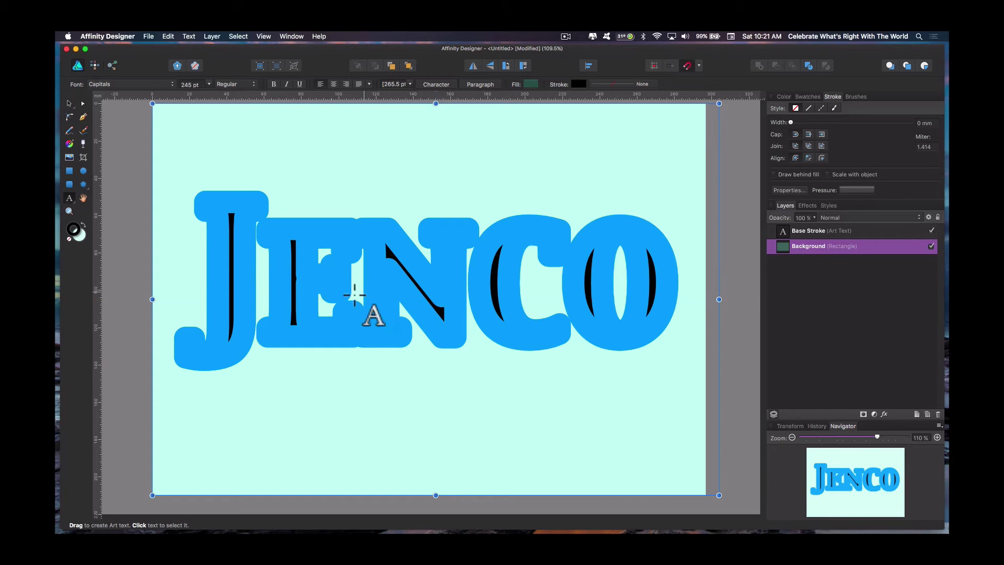
# Set the Base Stroke text's fill to None and add an empty Layer1 above it
pyautogui.click(257, 275)
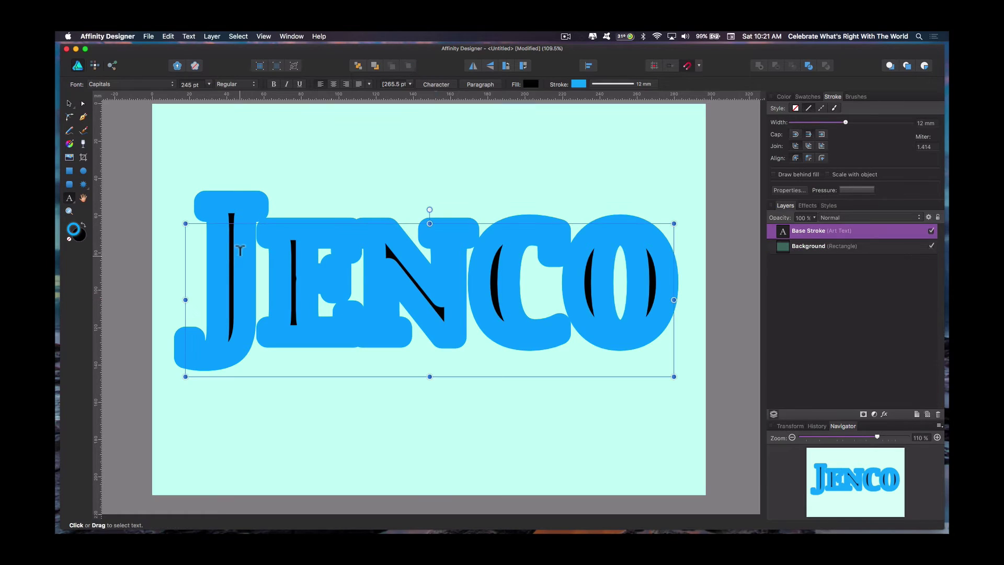
pyautogui.click(69, 239)
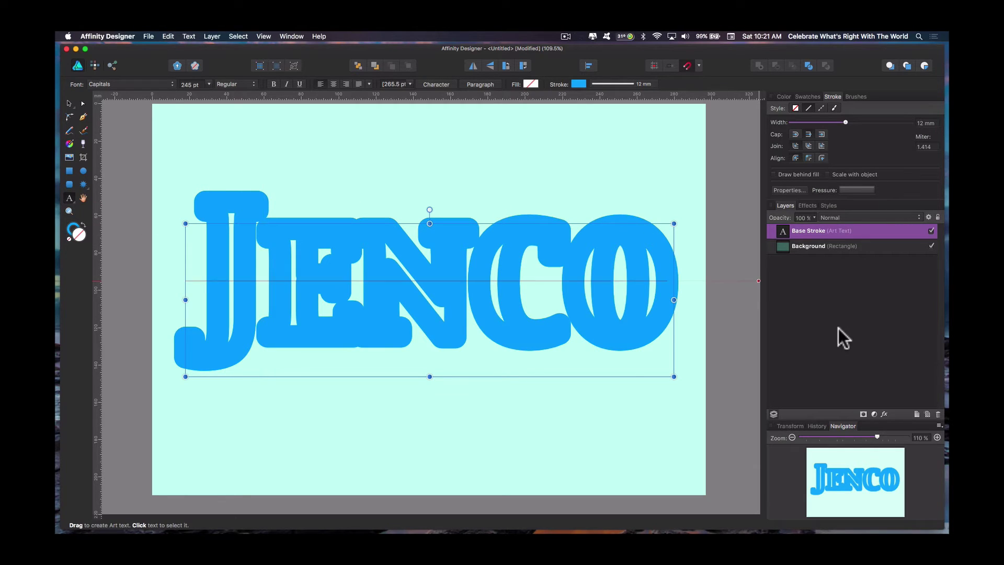
pyautogui.click(916, 414)
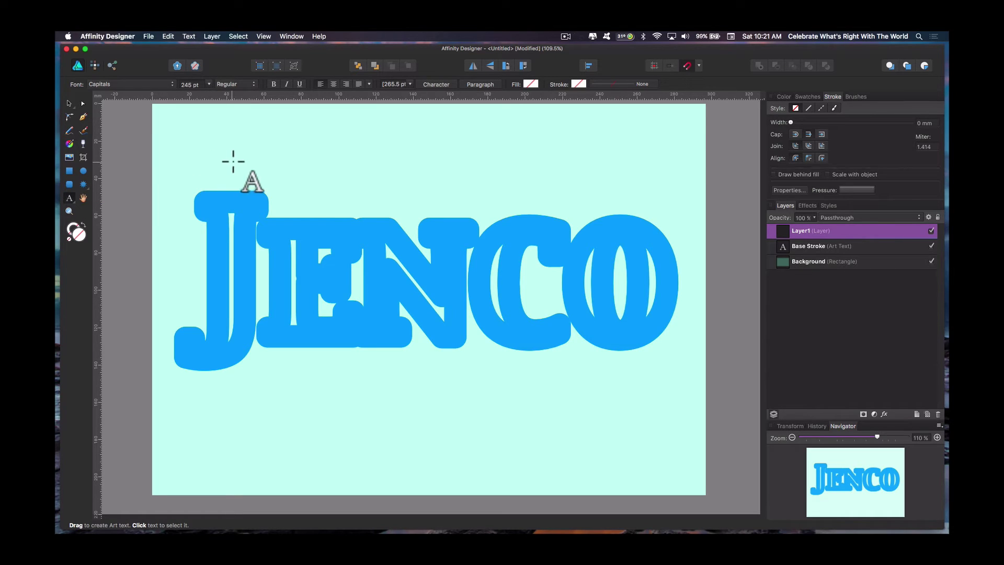
# Type a second JENCO at 245 pt in Layer1 and align it over the original lettering
pyautogui.moveTo(248, 155); pyautogui.dragTo(228, 258)
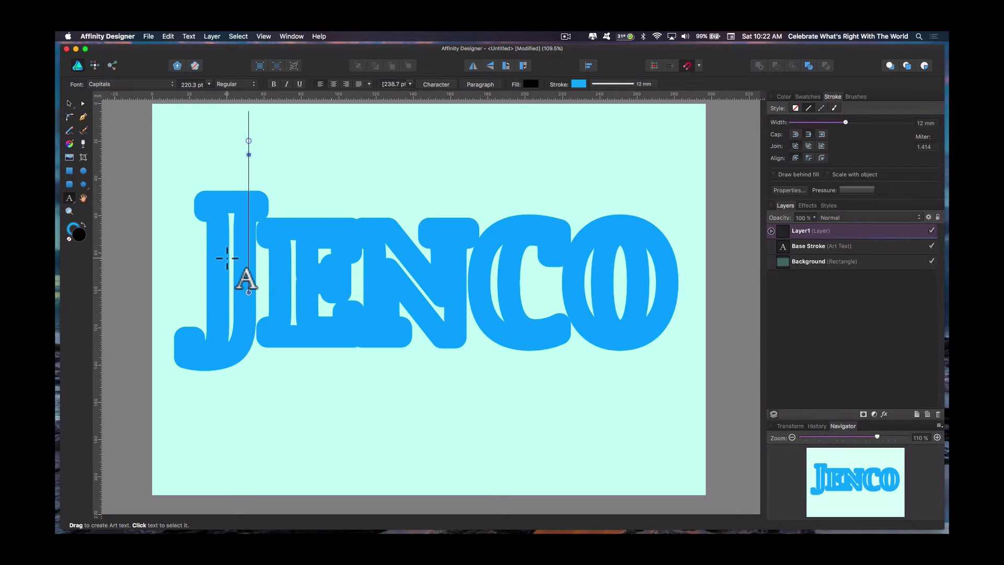
pyautogui.write('JENCO')
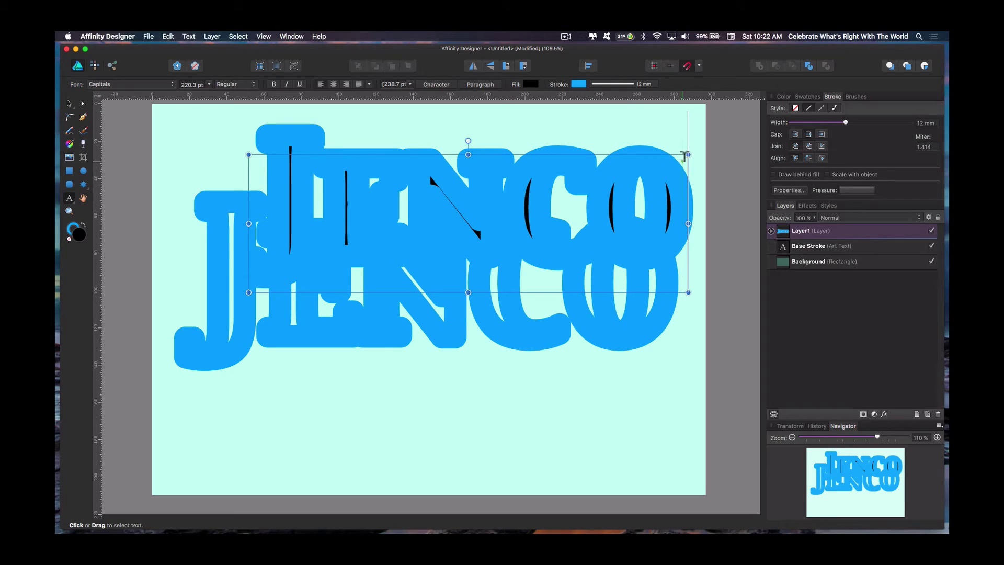
pyautogui.moveTo(683, 155); pyautogui.dragTo(271, 154)
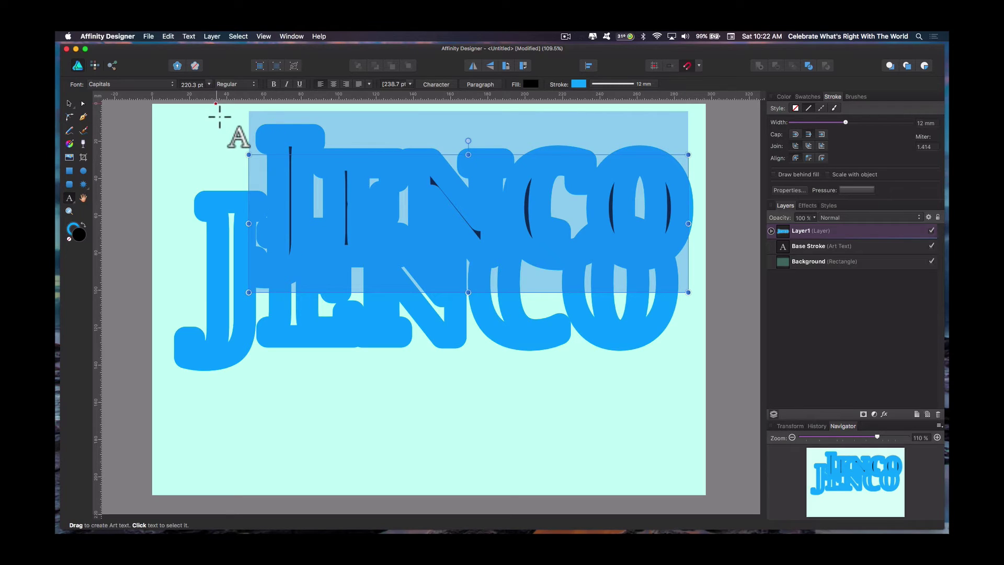
pyautogui.click(198, 84)
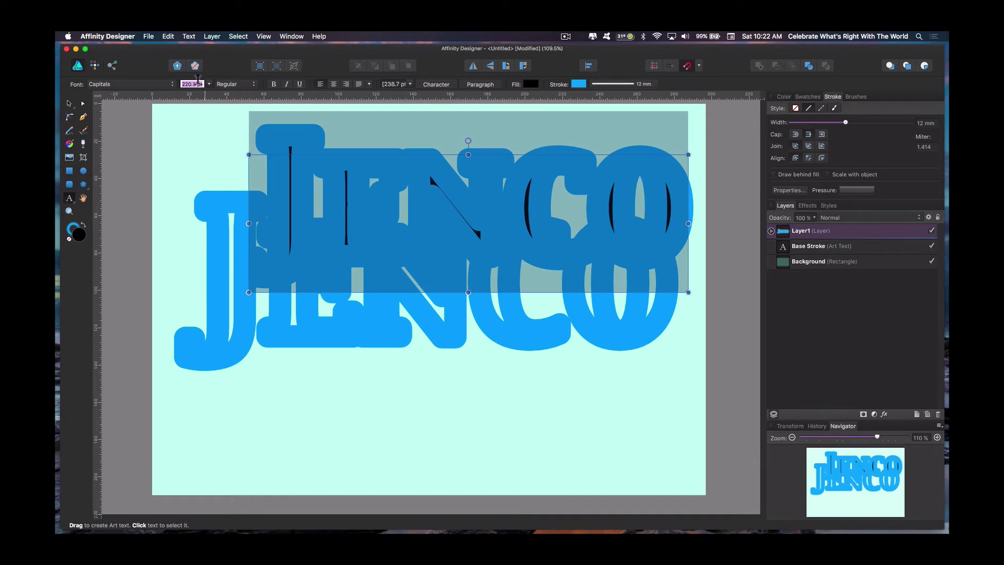
pyautogui.write('245')
pyautogui.press('Return')
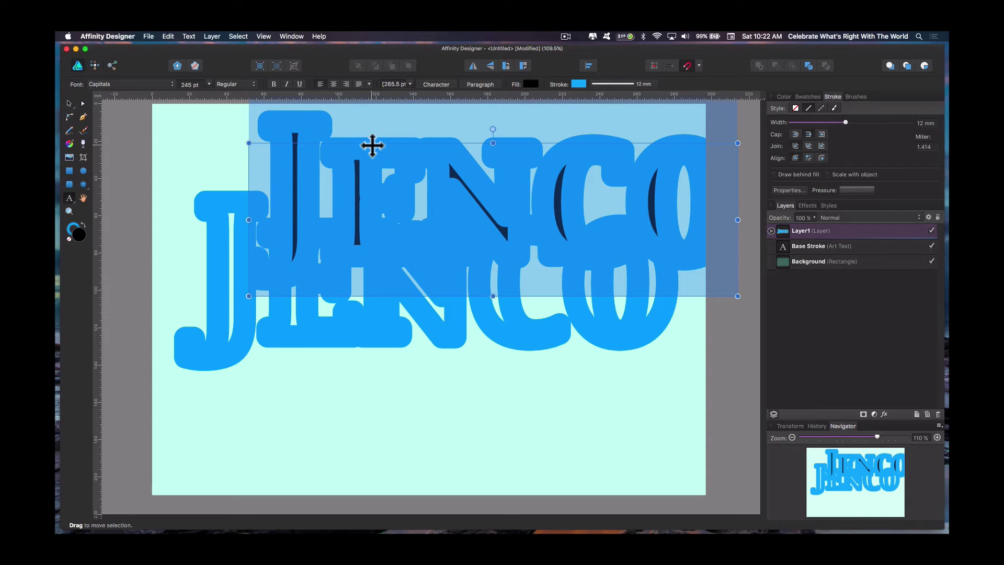
pyautogui.moveTo(372, 146); pyautogui.dragTo(309, 218)
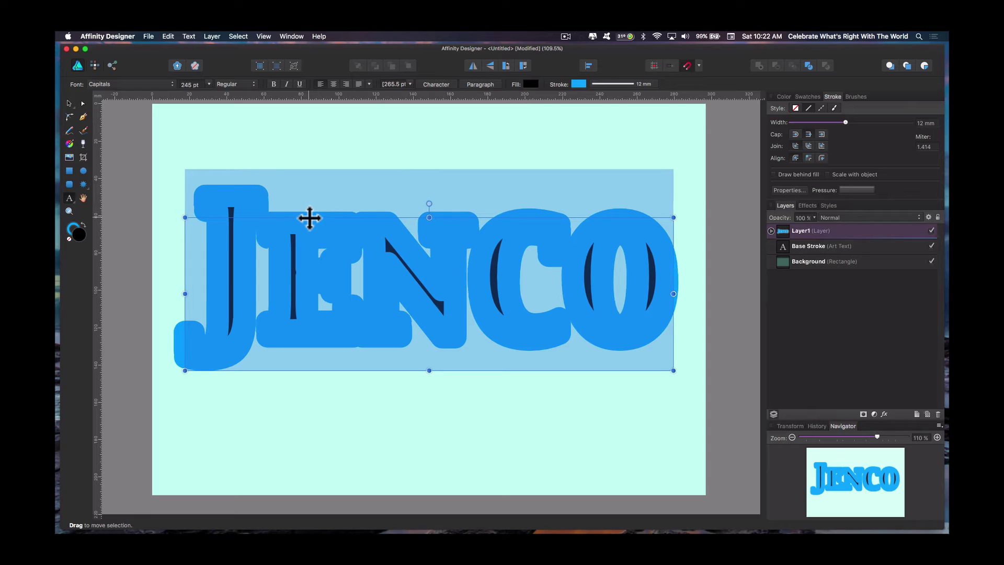
# Give the JENCO copy no fill and a 7 mm dark blue outline, nudged onto the base lettering
pyautogui.click(69, 238)
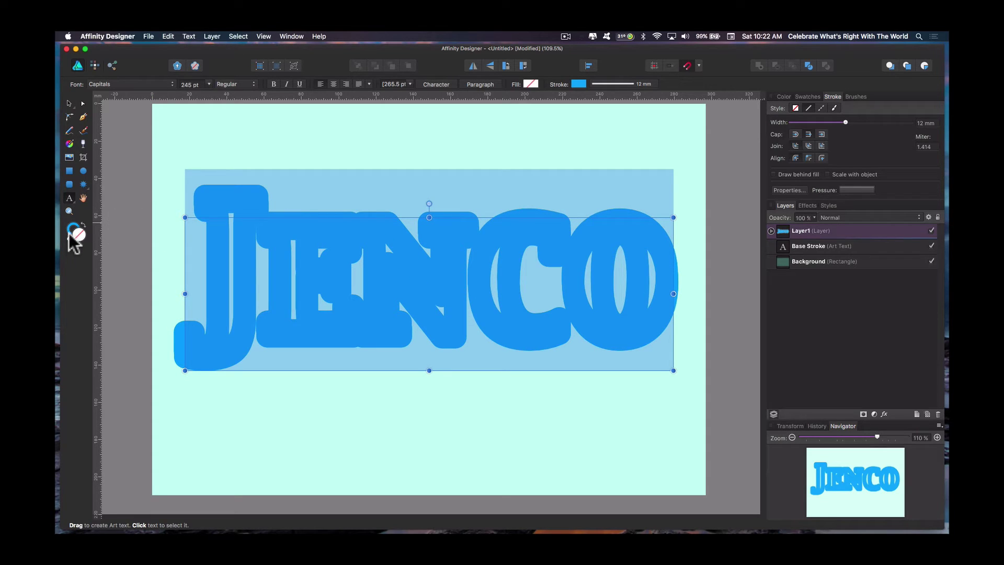
pyautogui.click(71, 227)
pyautogui.moveTo(845, 121); pyautogui.dragTo(832, 121)
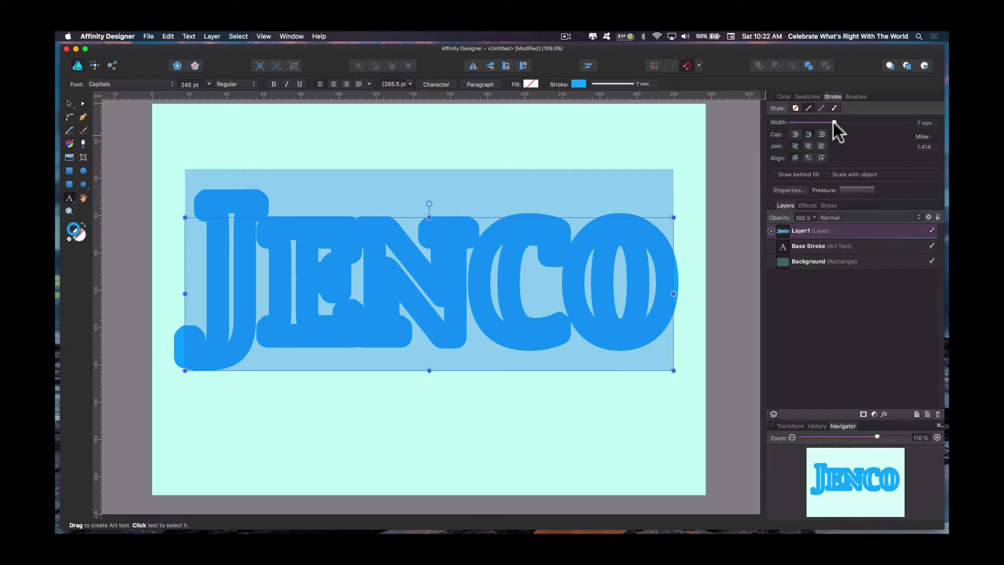
pyautogui.click(798, 98)
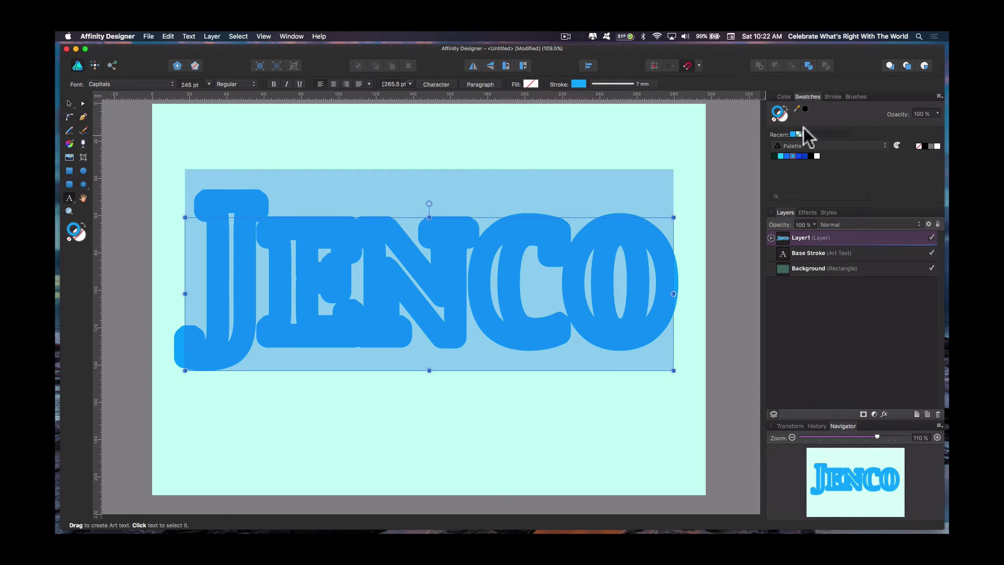
pyautogui.click(805, 156)
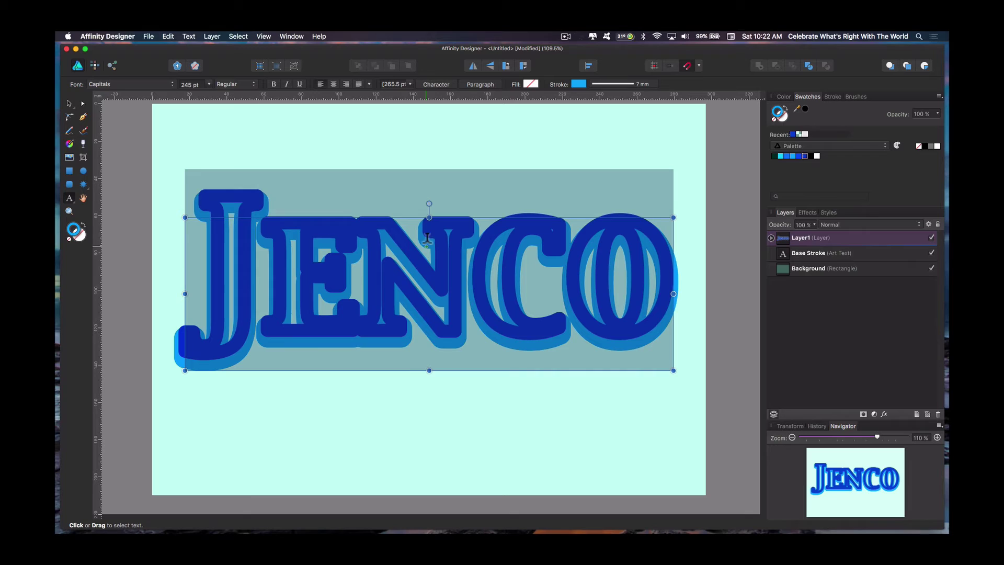
pyautogui.moveTo(441, 222); pyautogui.dragTo(440, 223)
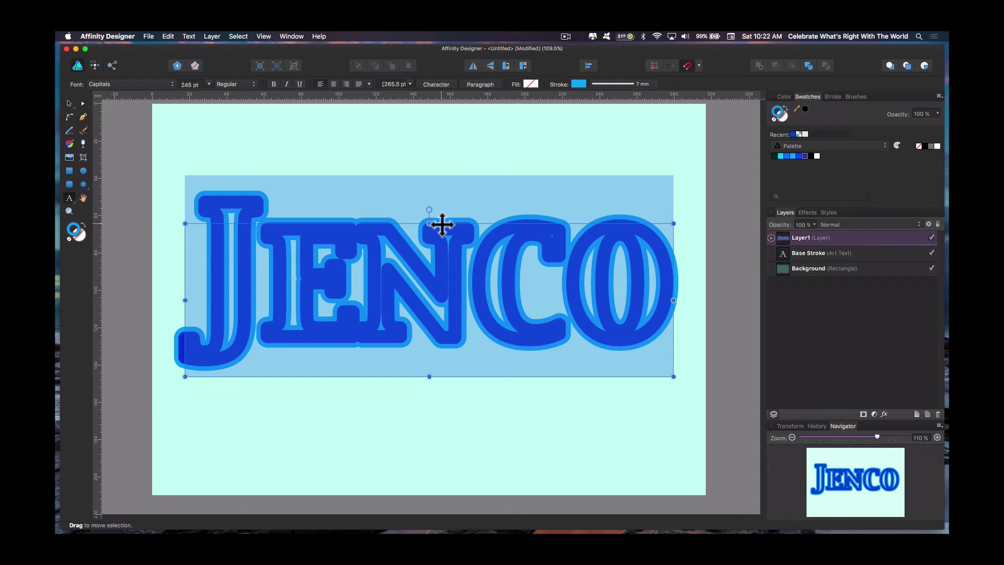
# Add 3D and Bevel/Emboss effects to the dark blue JENCO in Layer1
pyautogui.click(806, 212)
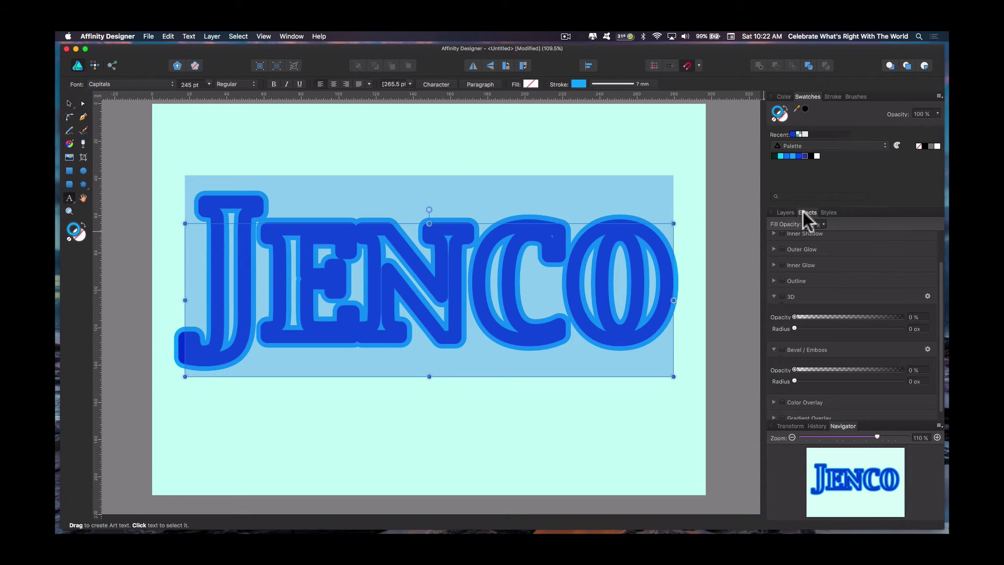
pyautogui.click(784, 296)
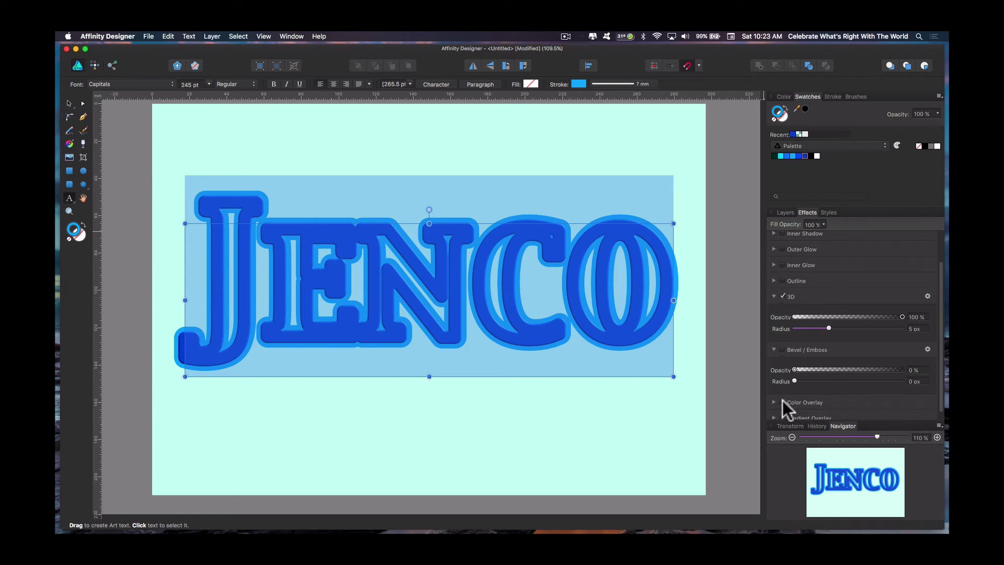
pyautogui.click(783, 349)
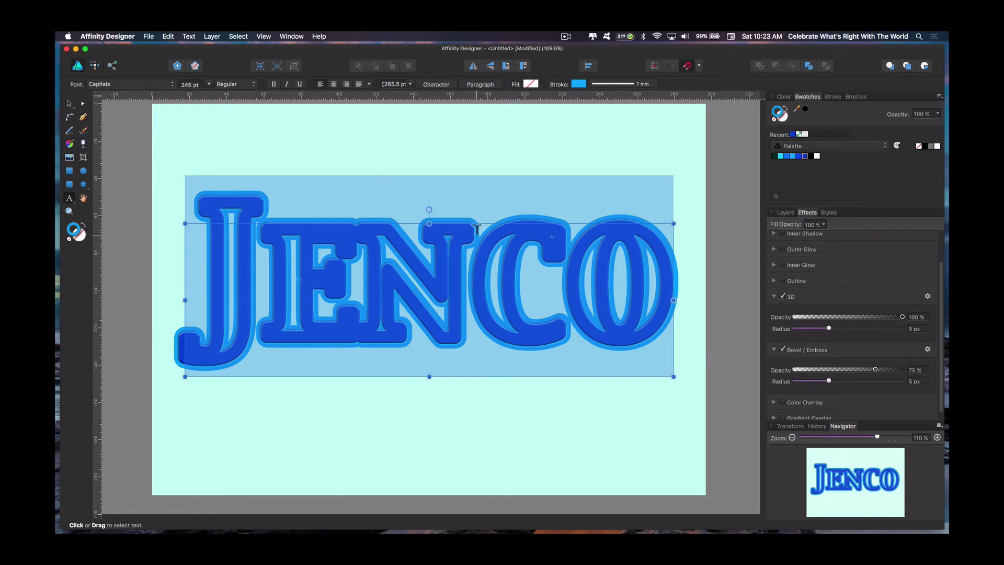
# Apply the same 3D and Bevel/Emboss effects to the Base Stroke text
pyautogui.click(787, 213)
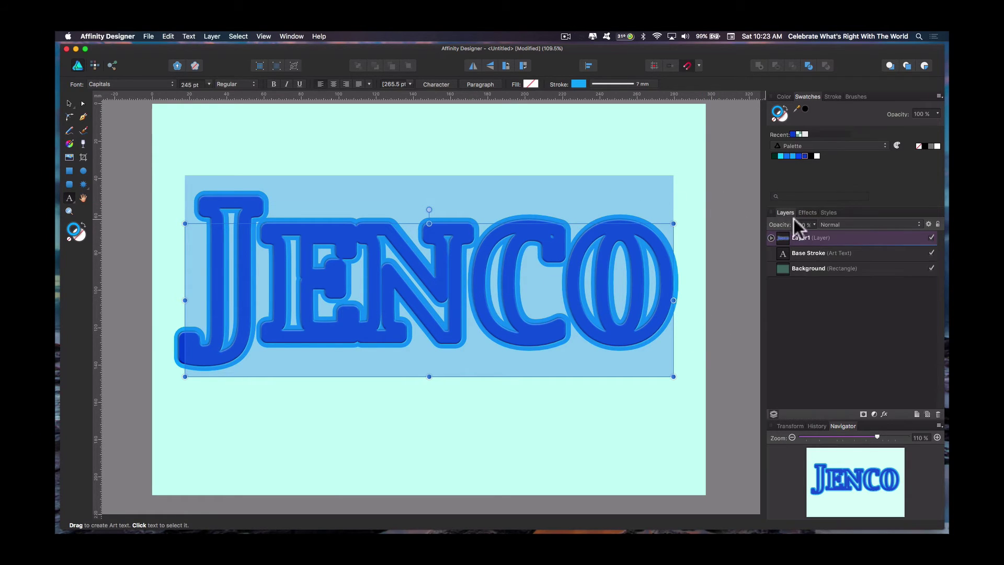
pyautogui.click(808, 252)
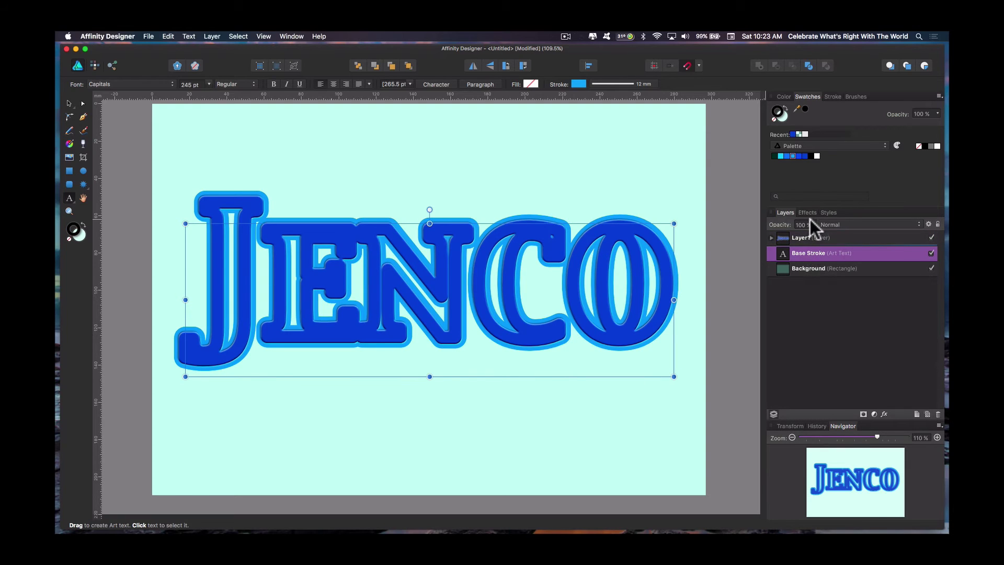
pyautogui.click(807, 213)
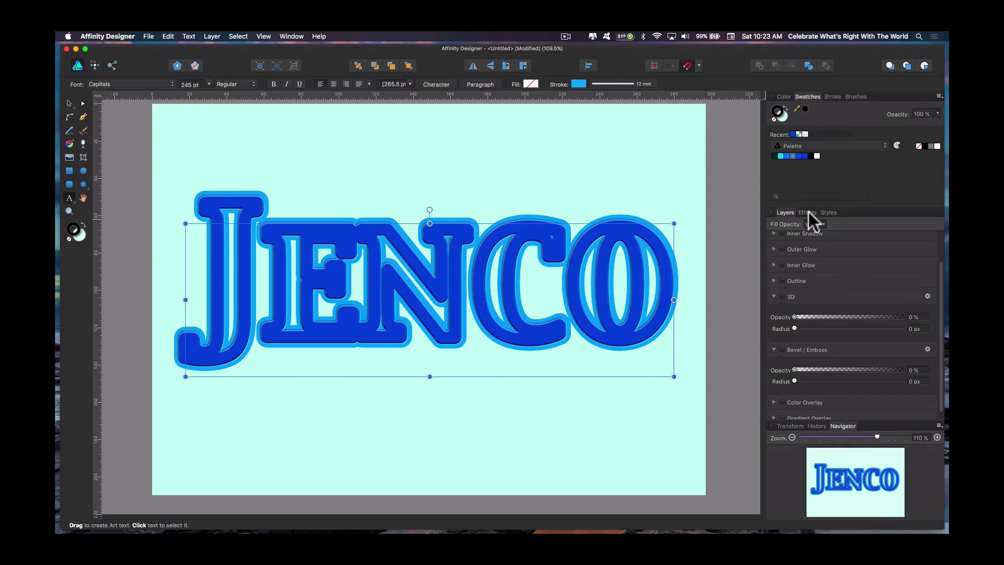
pyautogui.click(782, 297)
pyautogui.click(782, 349)
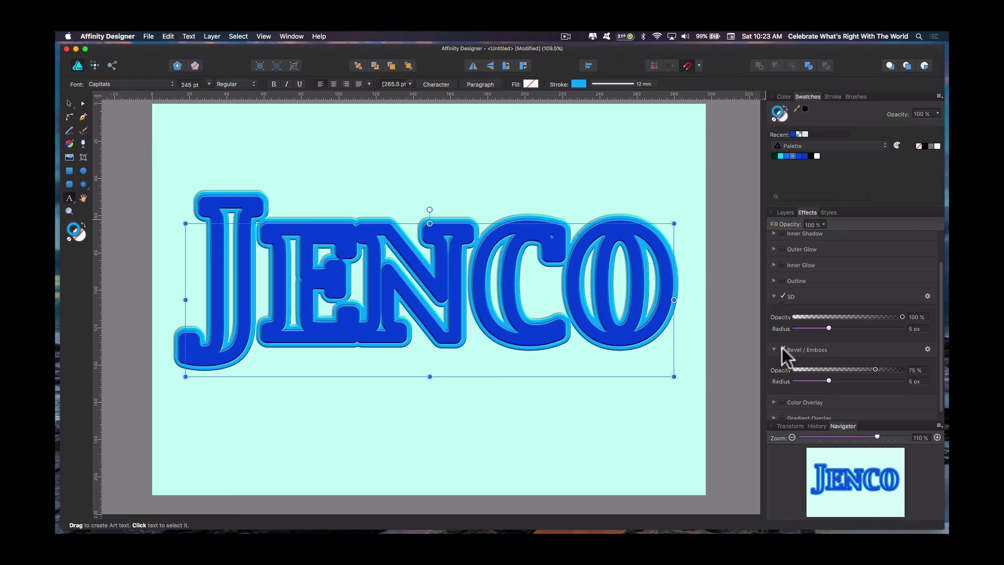
pyautogui.click(68, 104)
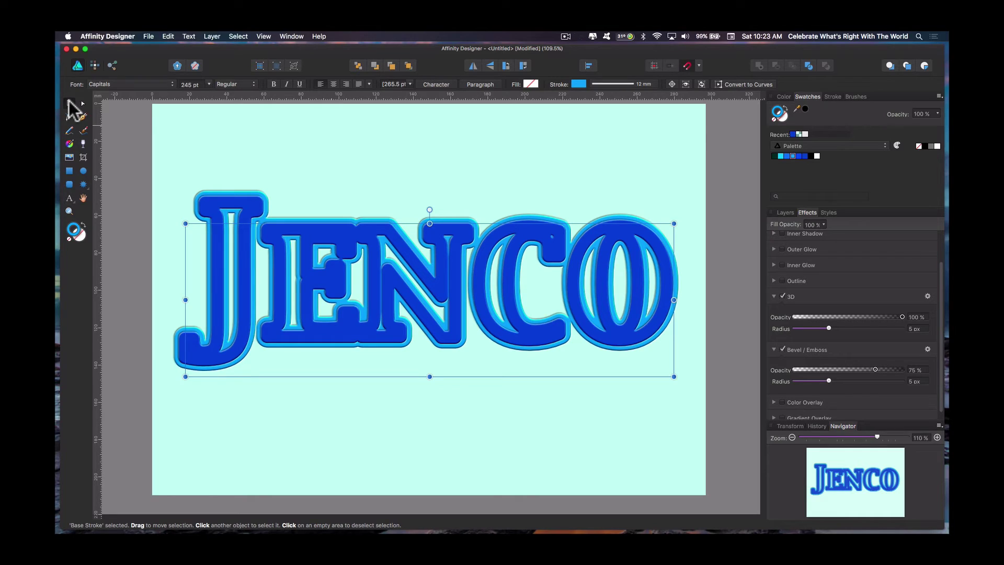
# Deselect everything and bring the Layers list back into view
pyautogui.press('Escape')
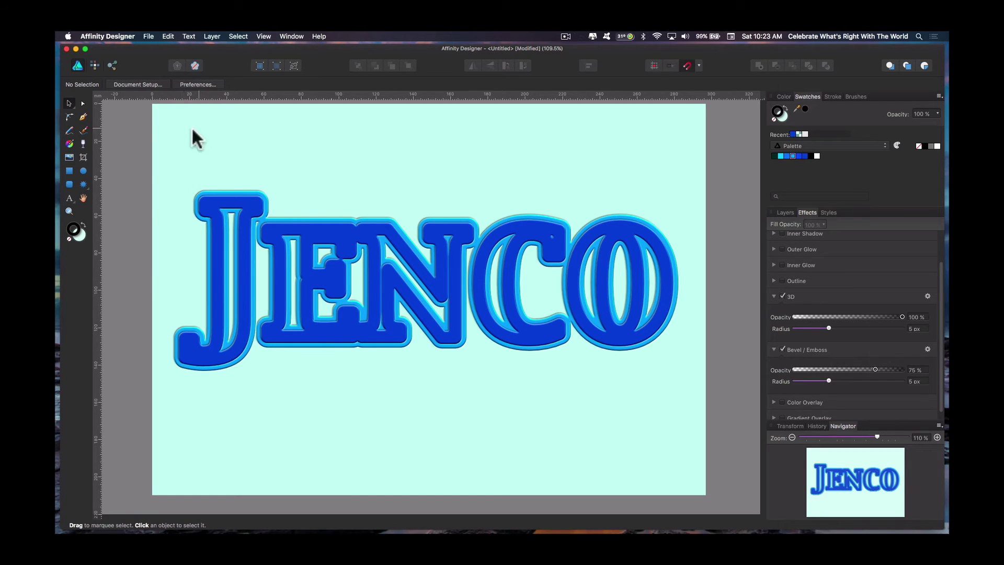
pyautogui.click(790, 212)
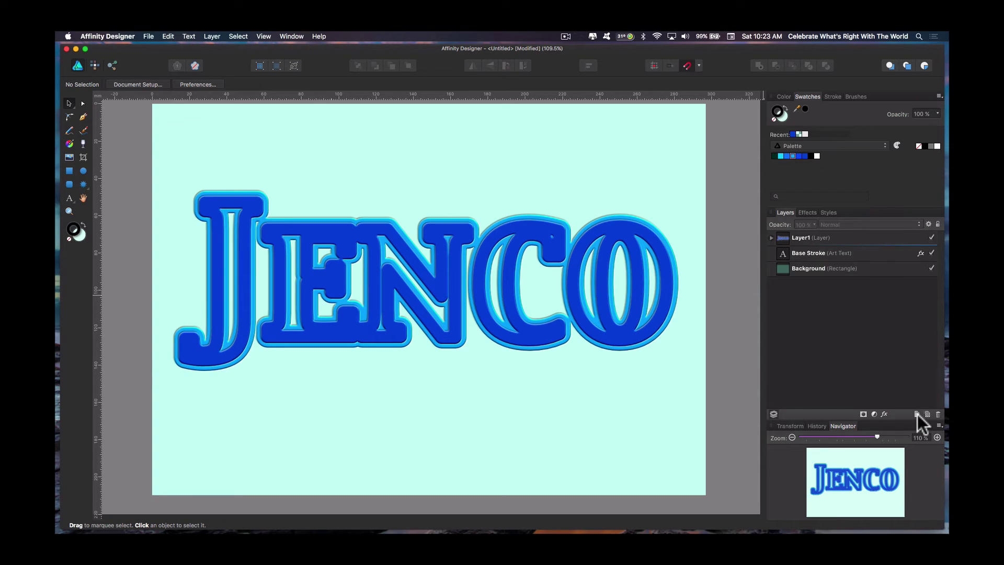
# Rename Layer1 to 'Roayl Blue' and add a fresh empty Layer1 on top
pyautogui.doubleClick(808, 238)
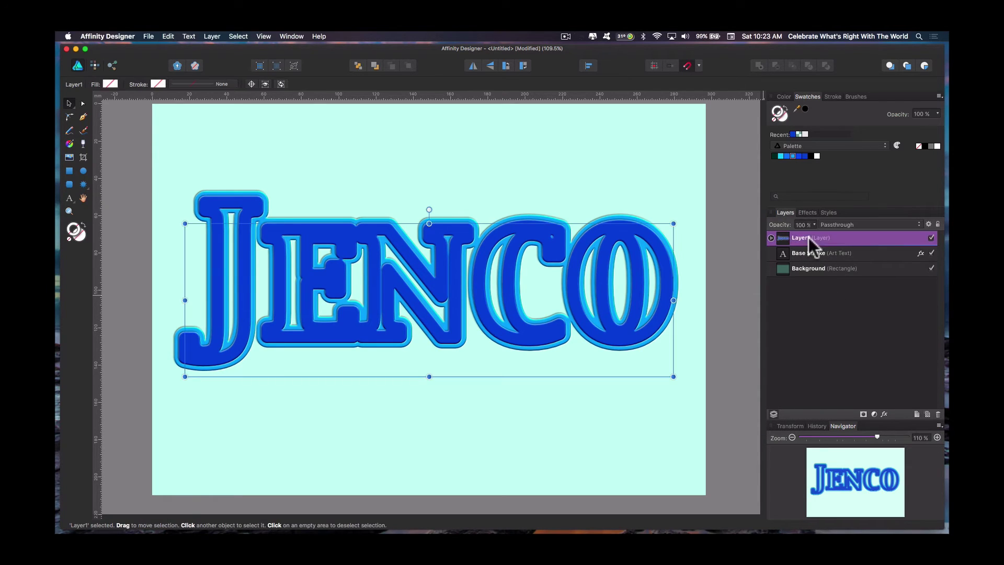
pyautogui.press('BackSpace')
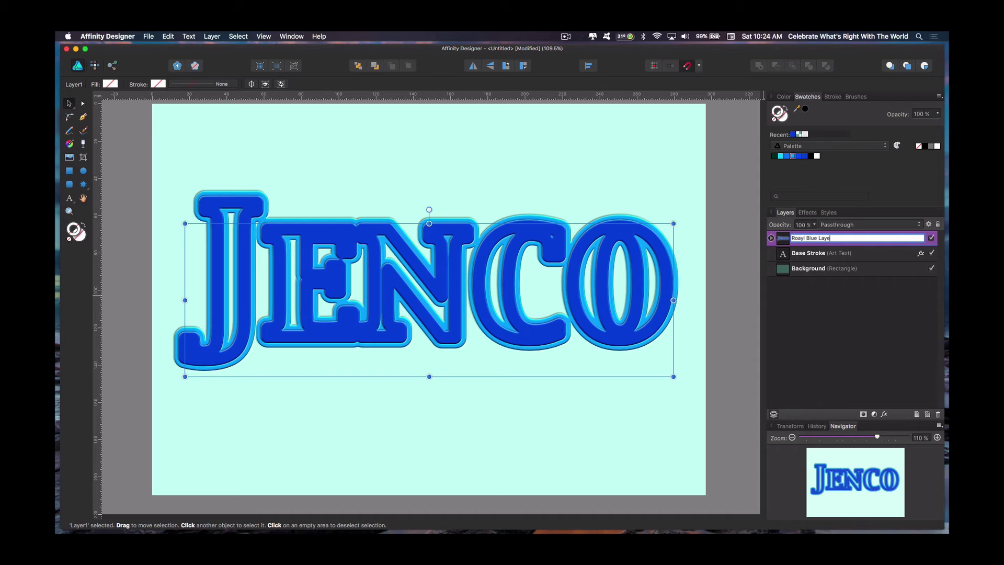
pyautogui.press('Return')
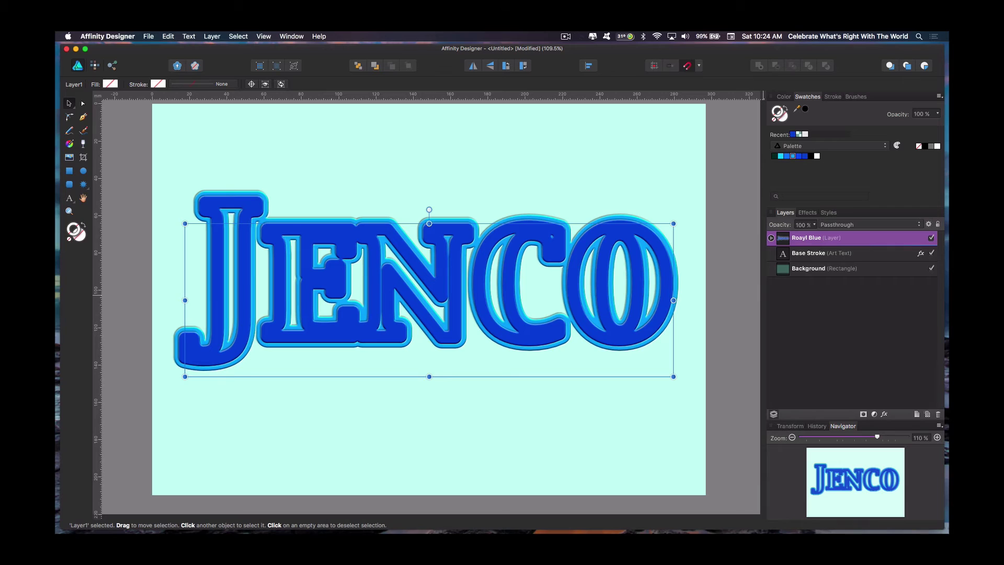
pyautogui.click(916, 413)
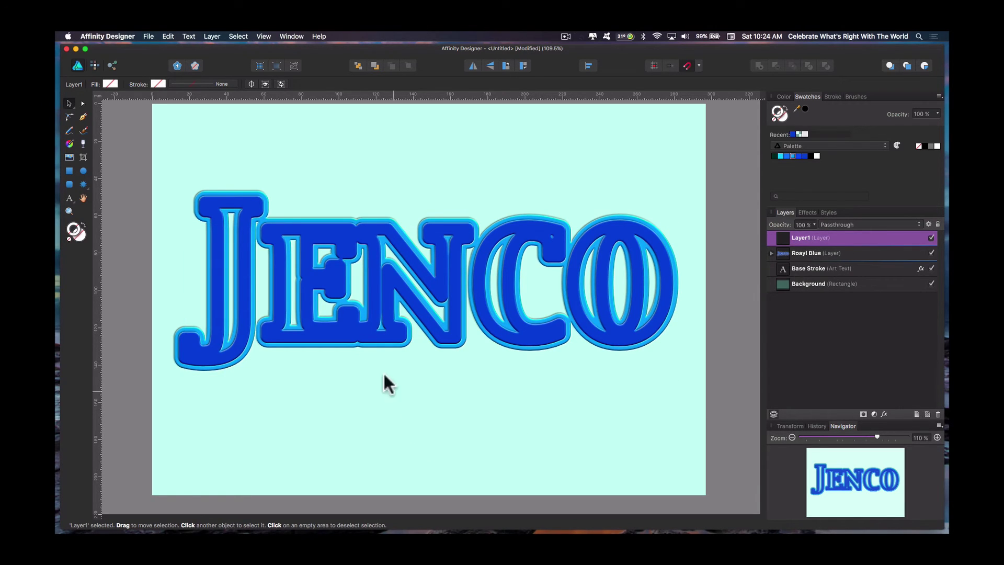
# Create a new artistic text reading 'Jenco' on the page
pyautogui.click(69, 198)
pyautogui.moveTo(239, 165); pyautogui.dragTo(252, 266)
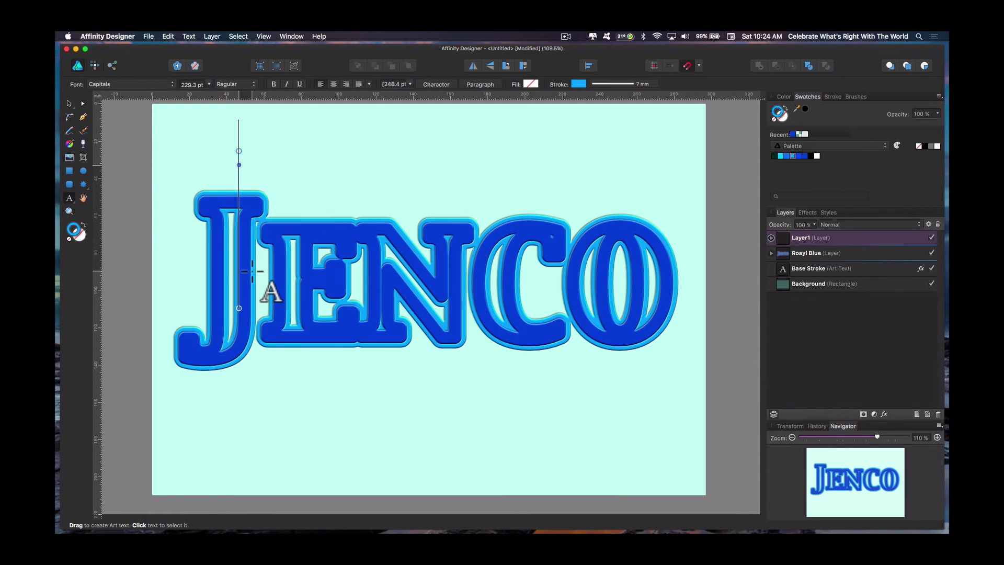
pyautogui.write('Jenco')
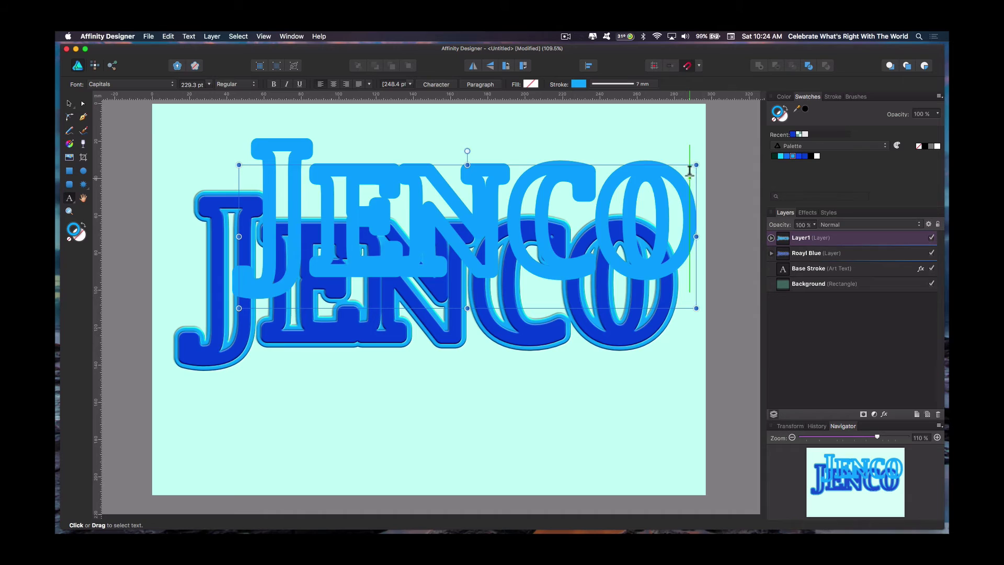
# Resize the new JENCO to 245 pt and line it up over the existing lettering
pyautogui.moveTo(693, 178); pyautogui.dragTo(264, 183)
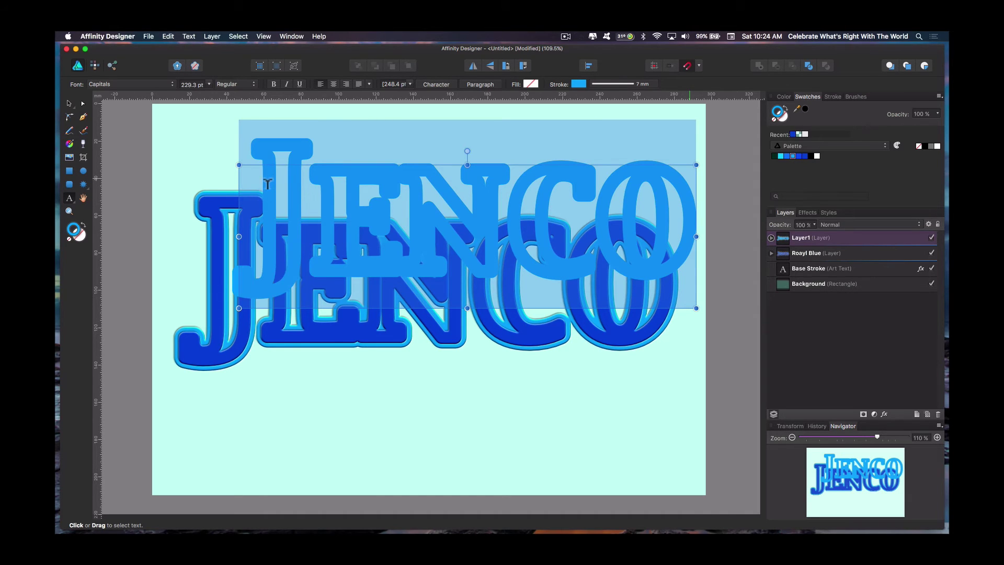
pyautogui.click(192, 82)
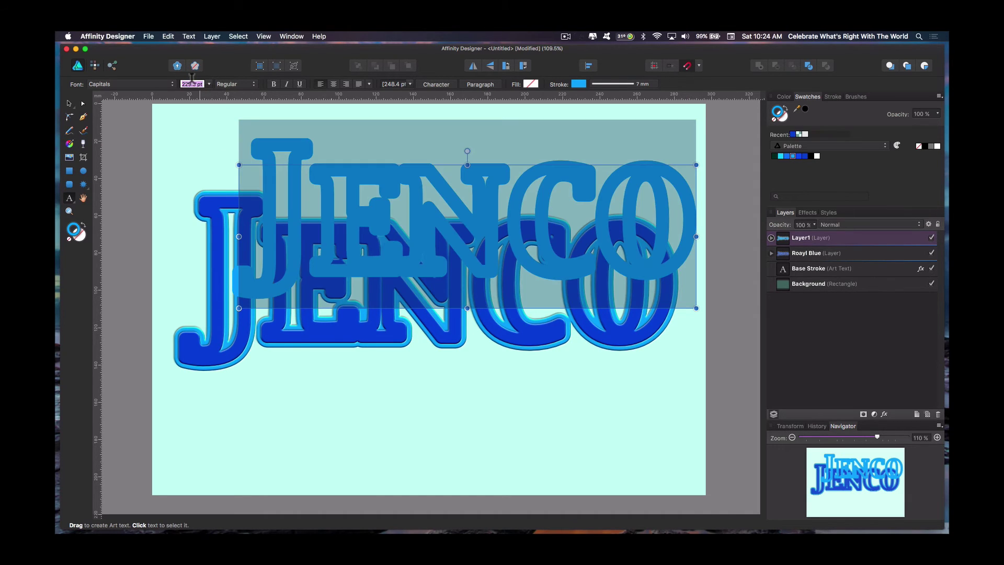
pyautogui.write('245')
pyautogui.press('Return')
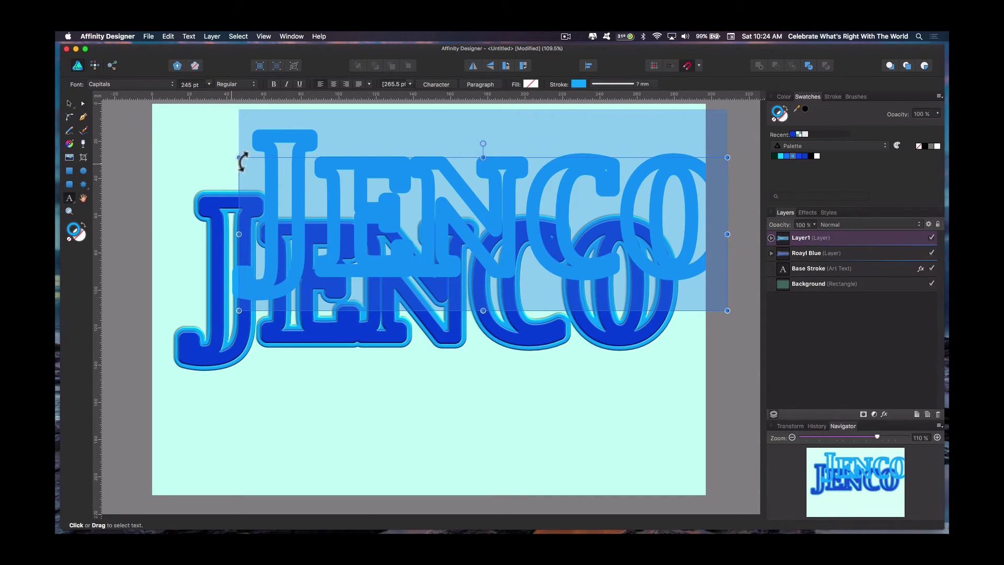
pyautogui.moveTo(311, 166); pyautogui.dragTo(261, 218)
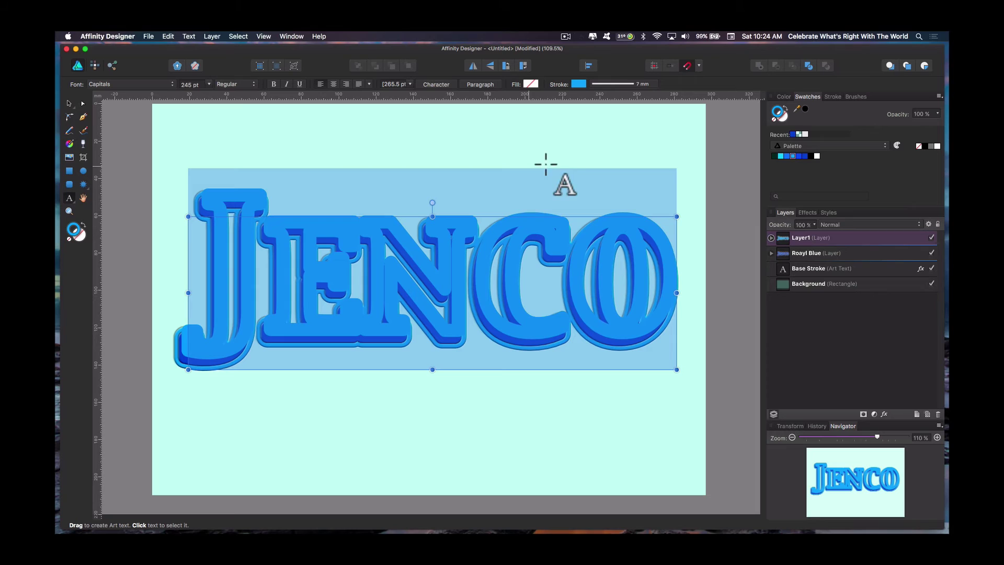
# Give the third JENCO a cyan 3 mm outline and nudge it slightly left and down
pyautogui.click(782, 156)
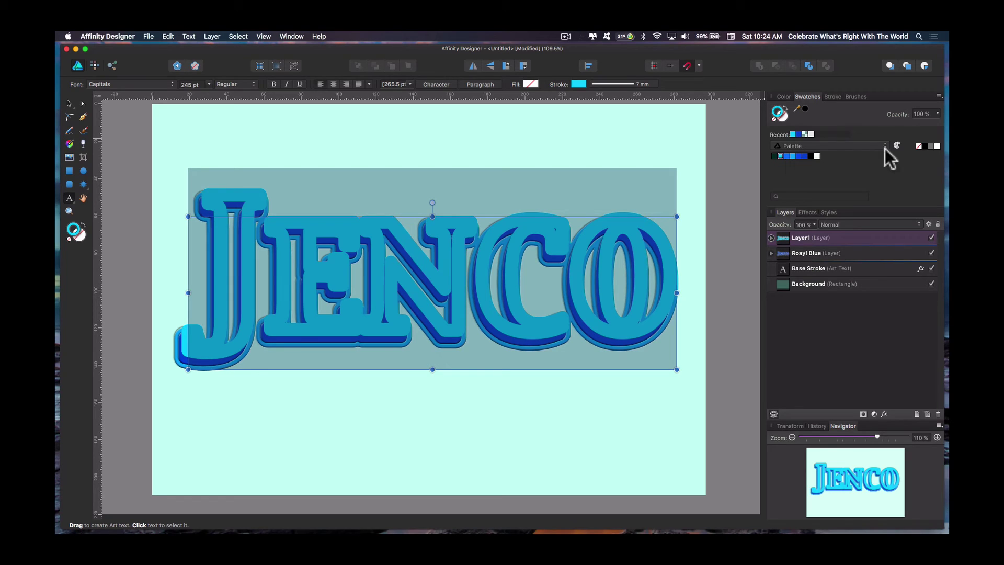
pyautogui.click(833, 97)
pyautogui.moveTo(836, 125); pyautogui.dragTo(824, 122)
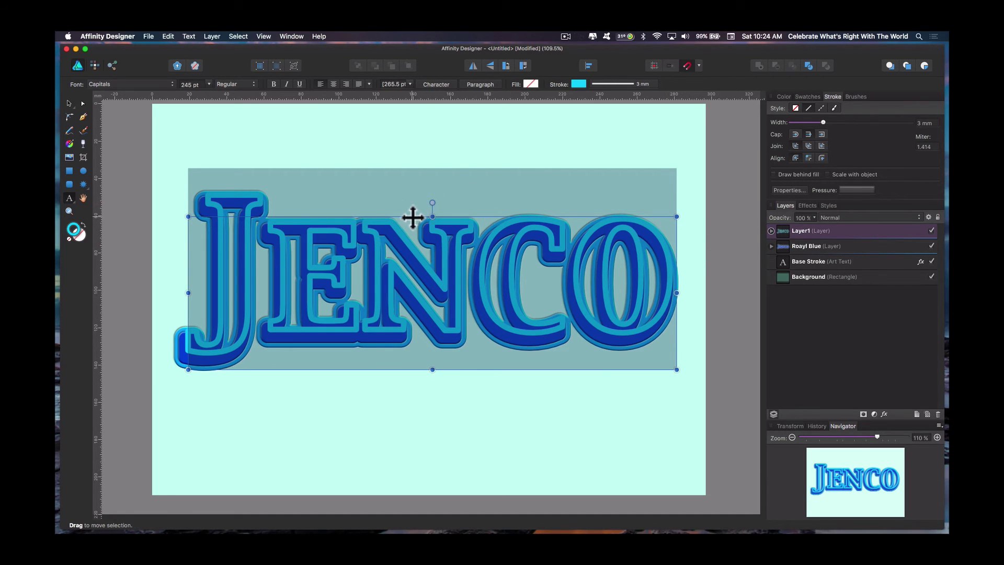
pyautogui.moveTo(413, 218); pyautogui.dragTo(410, 225)
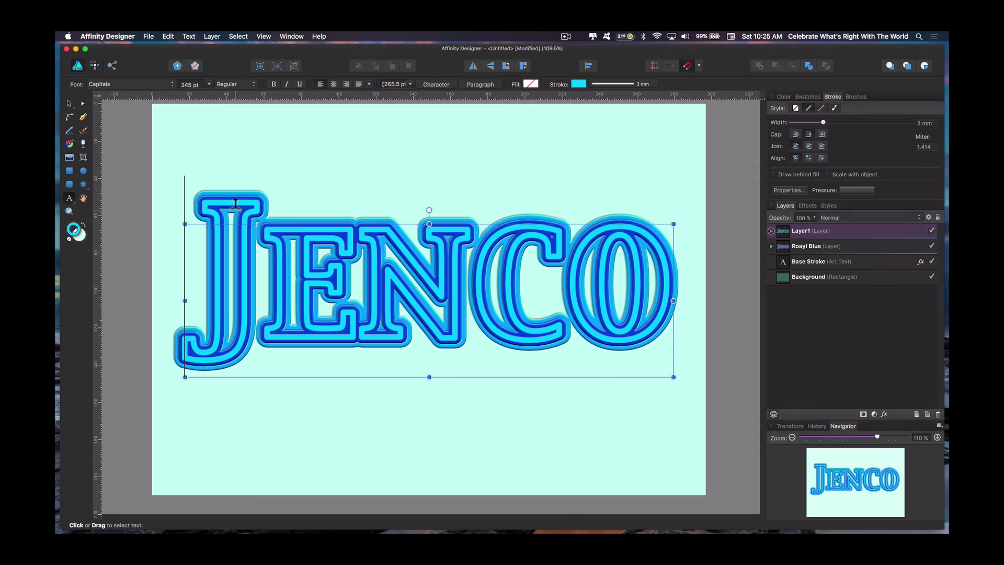
# Add 3D and Bevel / Emboss effects to the top cyan-outline layer
pyautogui.click(807, 230)
pyautogui.click(809, 206)
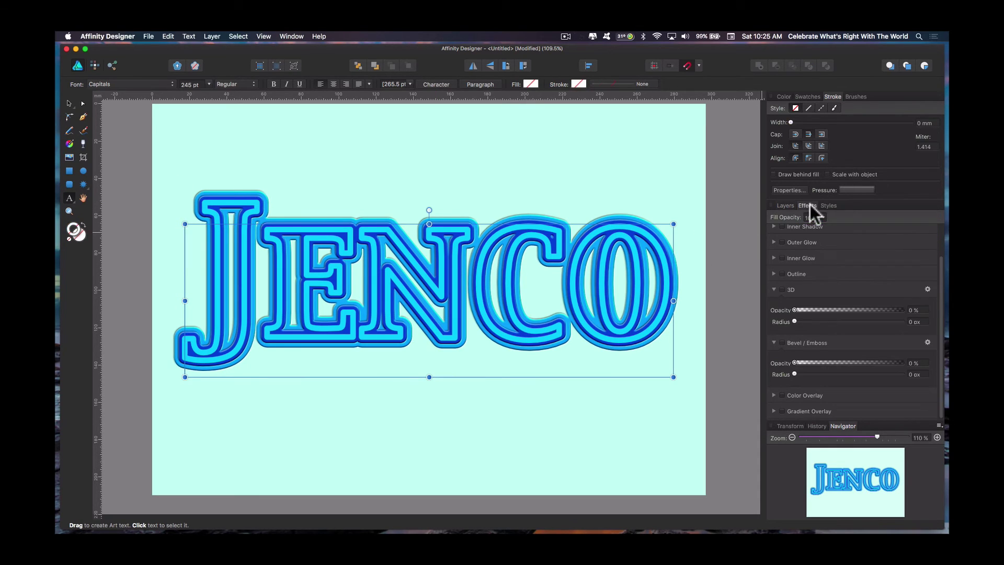
pyautogui.click(782, 290)
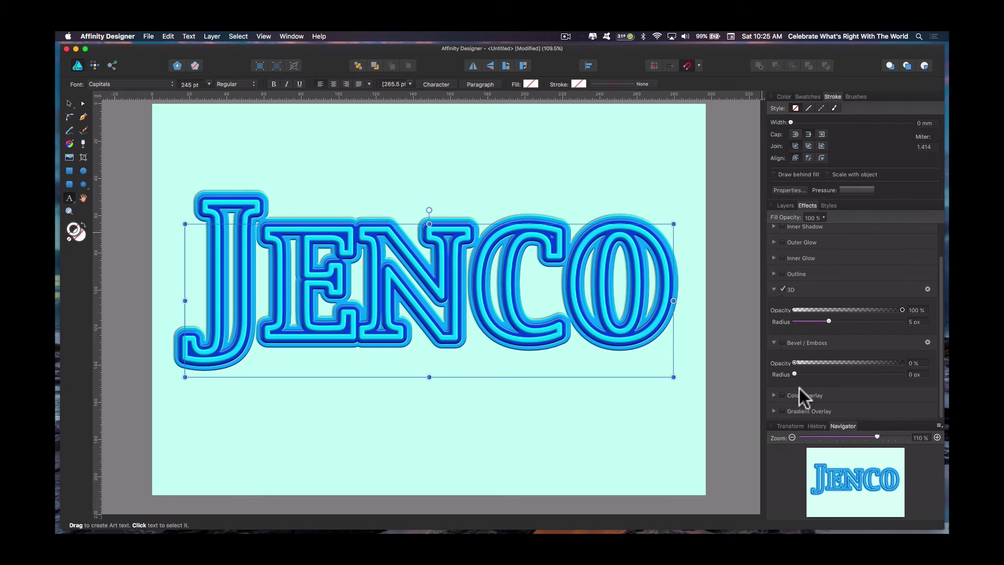
pyautogui.click(783, 343)
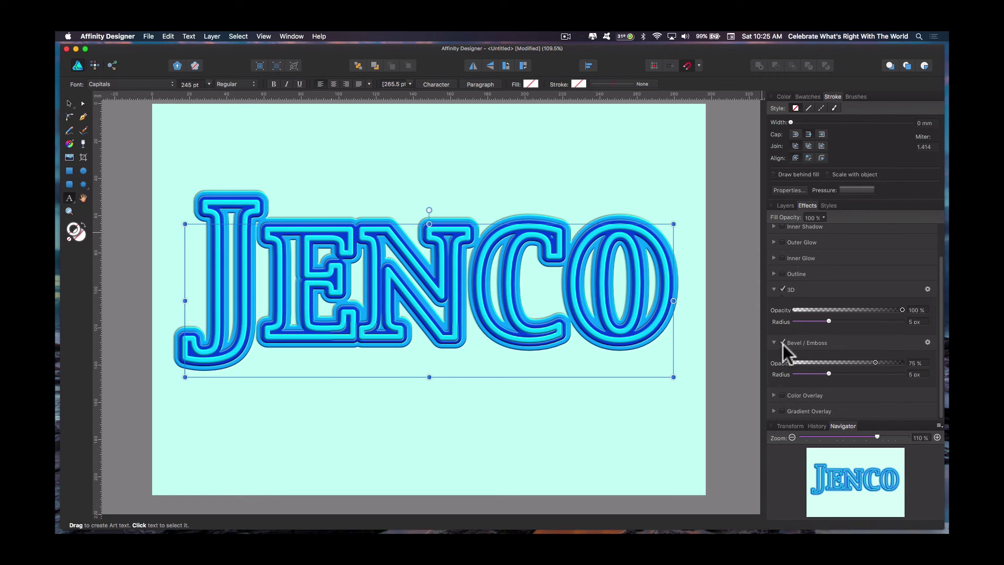
pyautogui.click(785, 204)
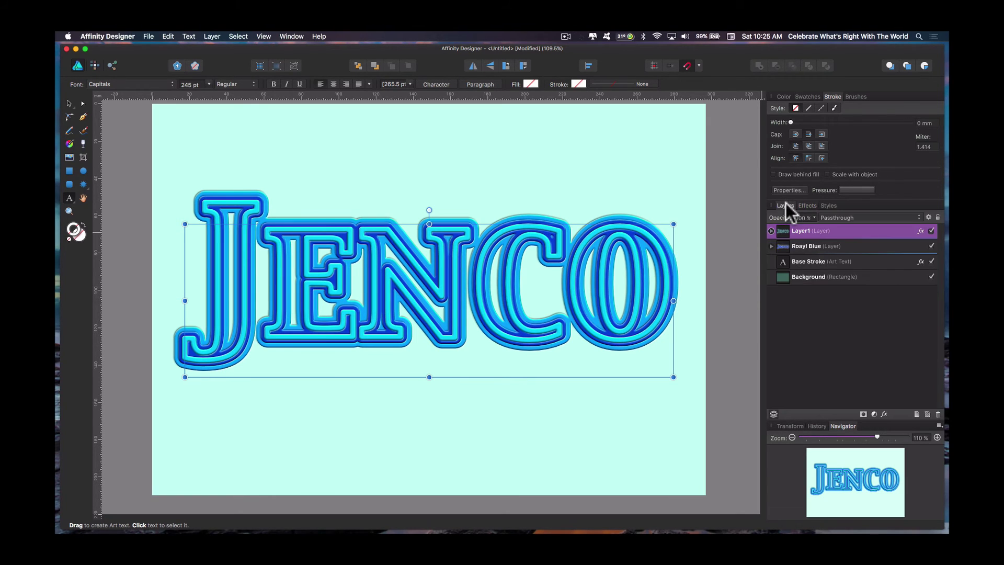
# Rename the top layer to 'Green Stroke' and deselect the JENCO text
pyautogui.doubleClick(808, 229)
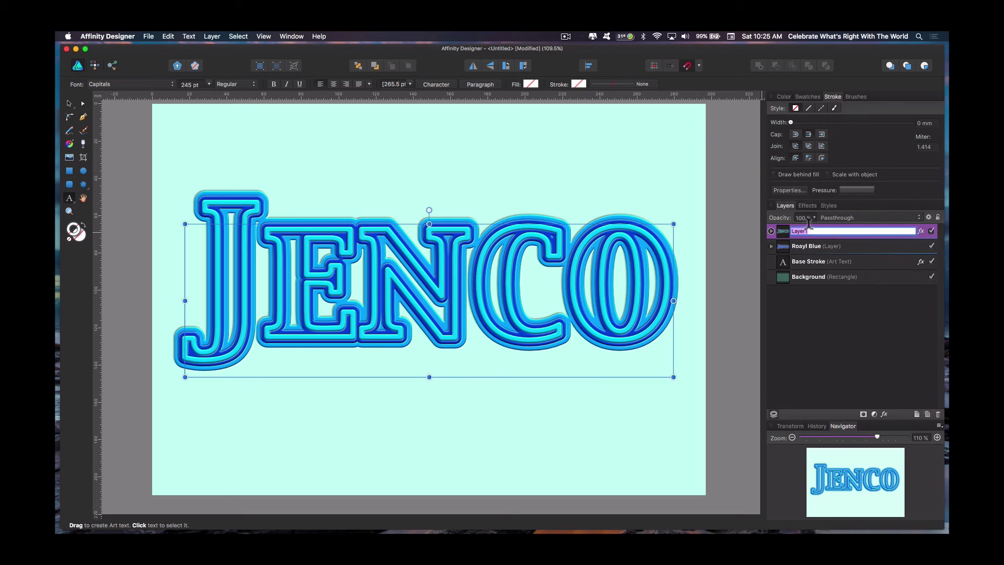
pyautogui.press('BackSpace')
pyautogui.press('Return')
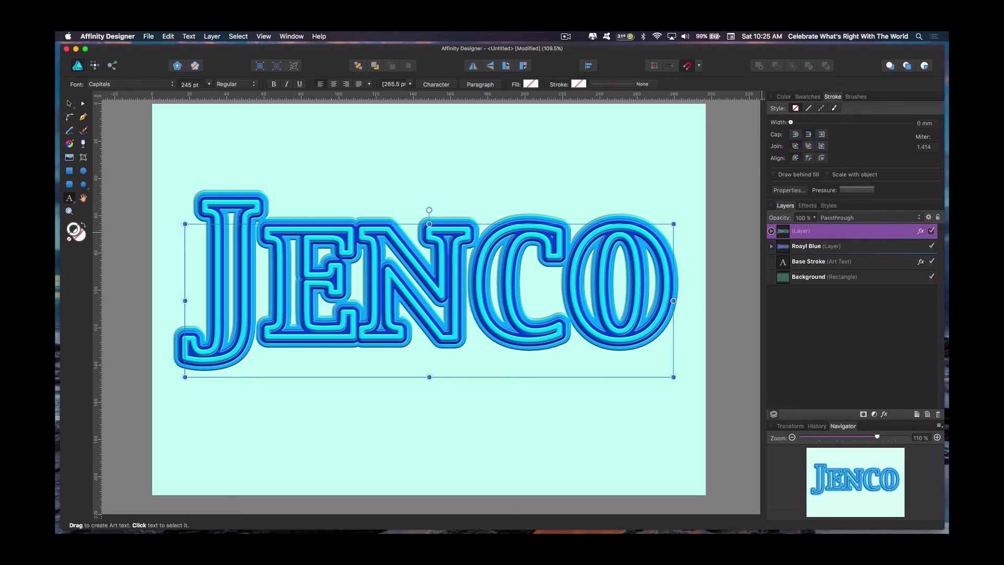
pyautogui.press('n')
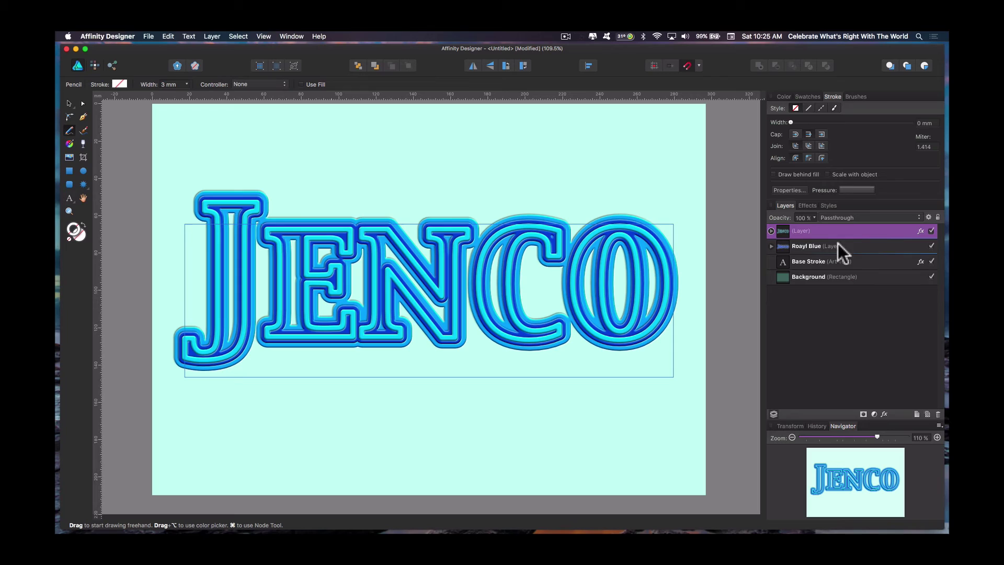
pyautogui.doubleClick(806, 230)
pyautogui.write('G')
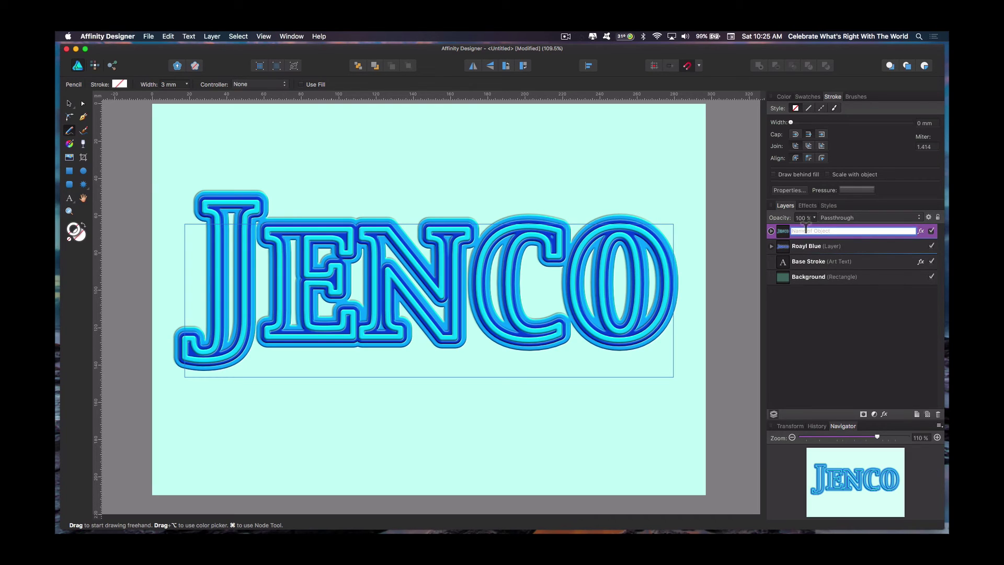
pyautogui.press('Return')
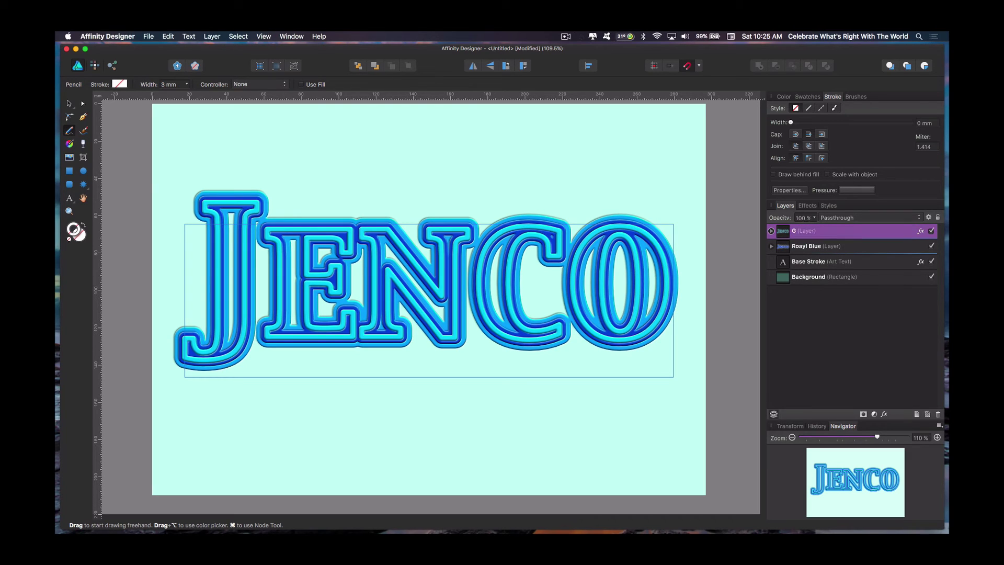
pyautogui.doubleClick(802, 230)
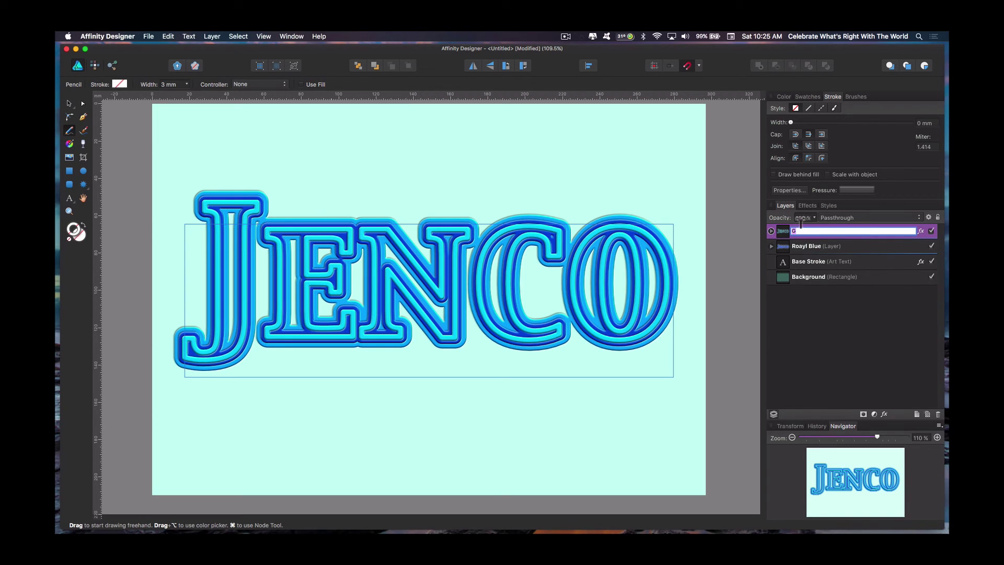
pyautogui.write('ree')
pyautogui.write('n Stroke')
pyautogui.press('Return')
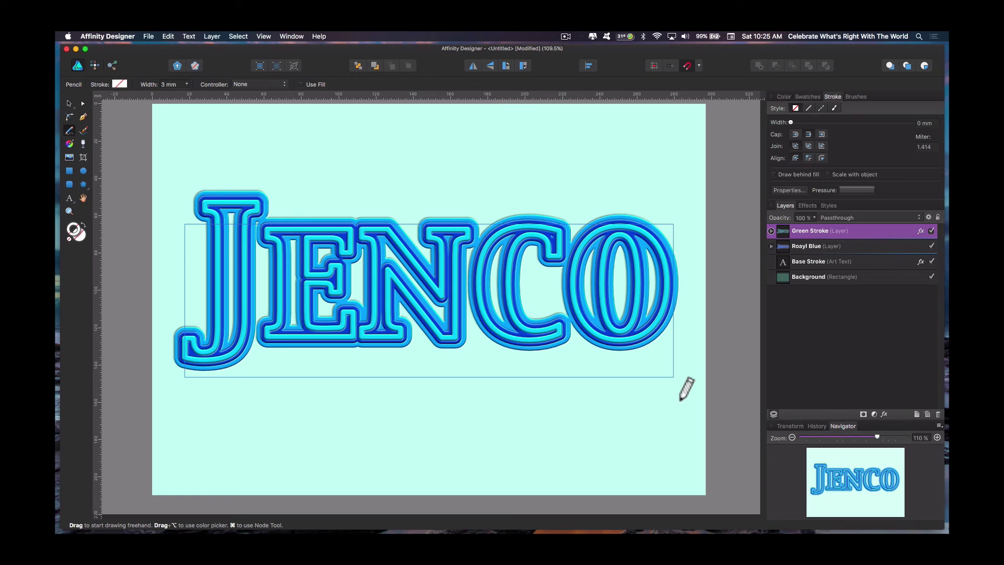
pyautogui.press('super+d')
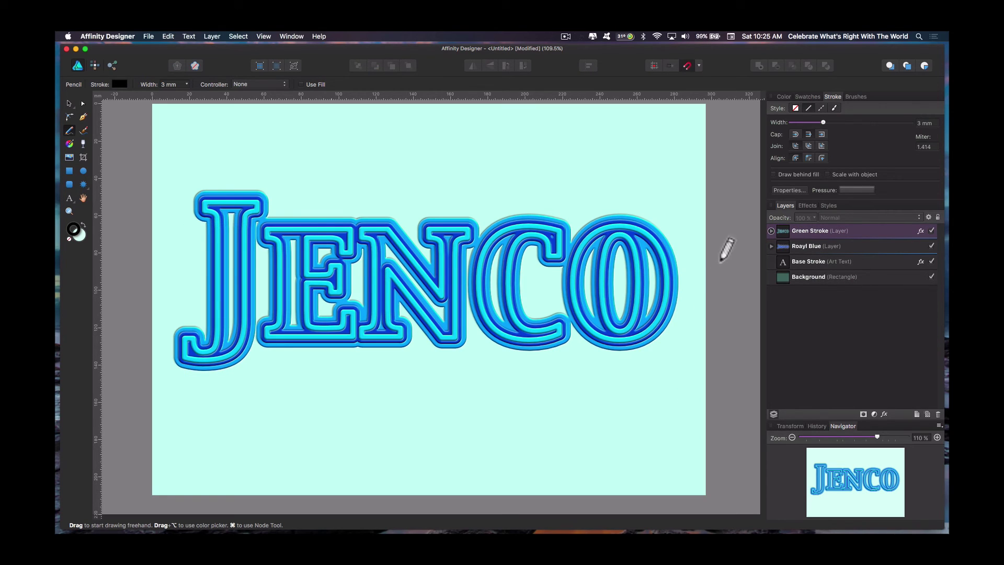
pyautogui.click(69, 103)
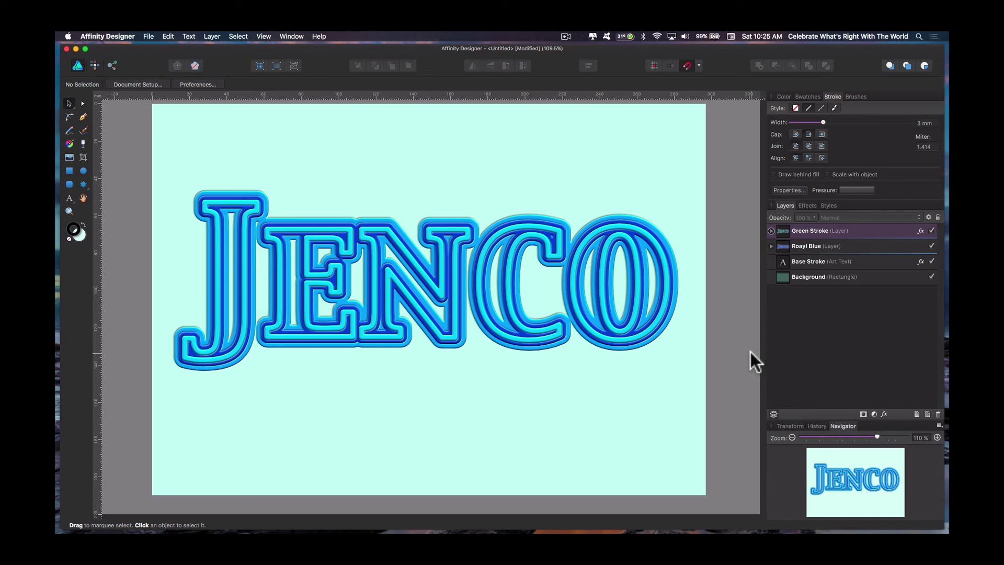
# Add a new top layer and type a 'Jenco' artistic text on the canvas
pyautogui.click(915, 414)
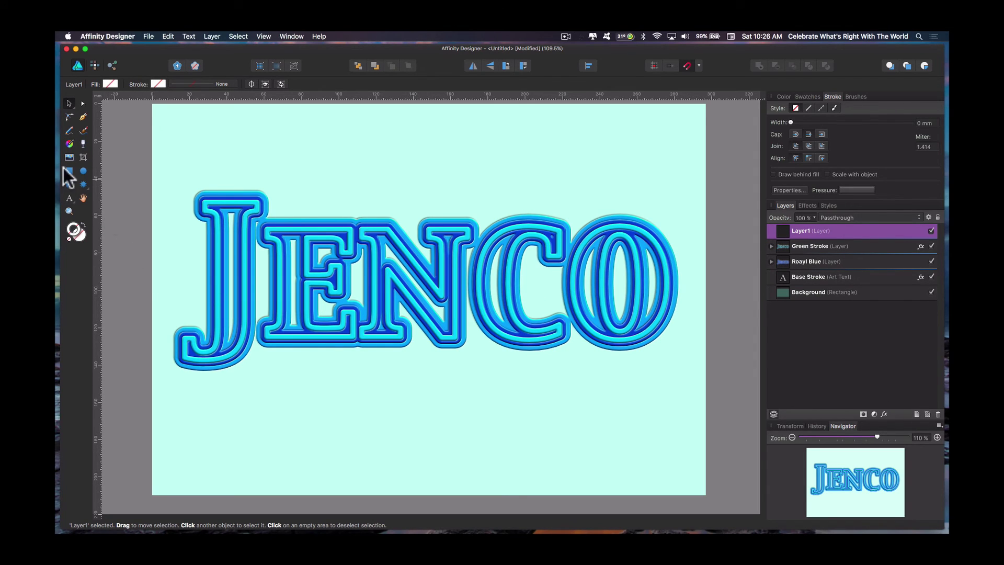
pyautogui.click(69, 196)
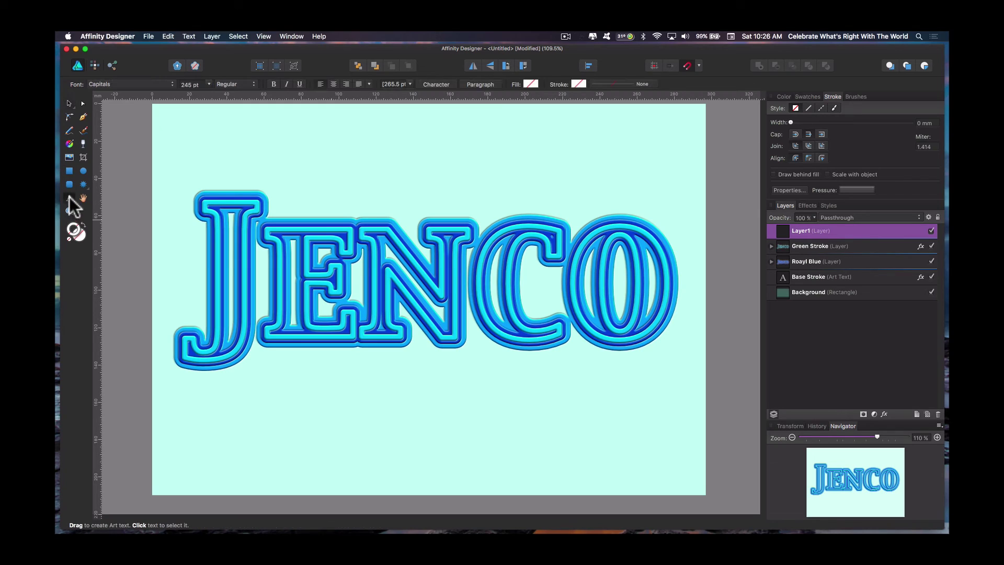
pyautogui.moveTo(222, 158); pyautogui.dragTo(225, 268)
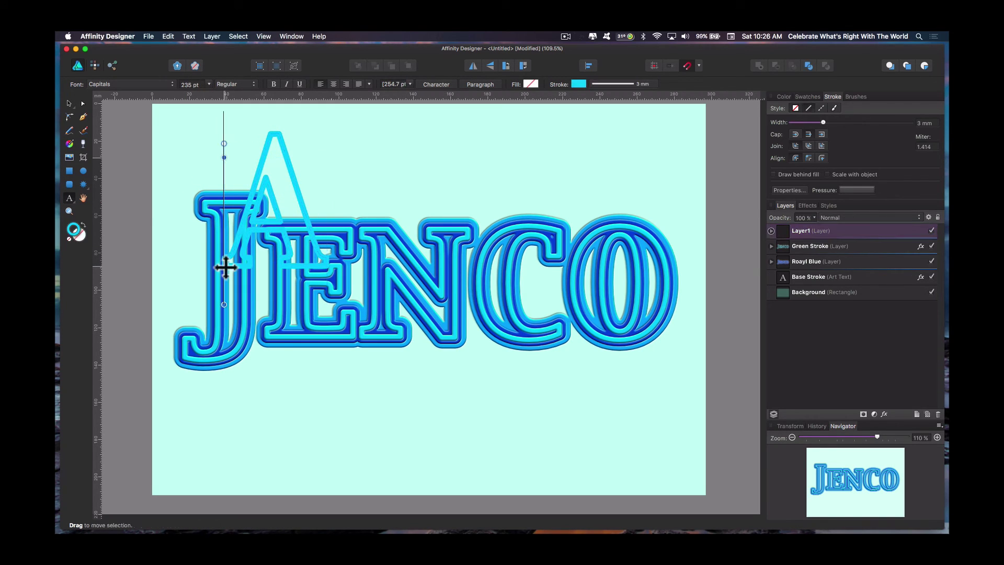
pyautogui.write('Je')
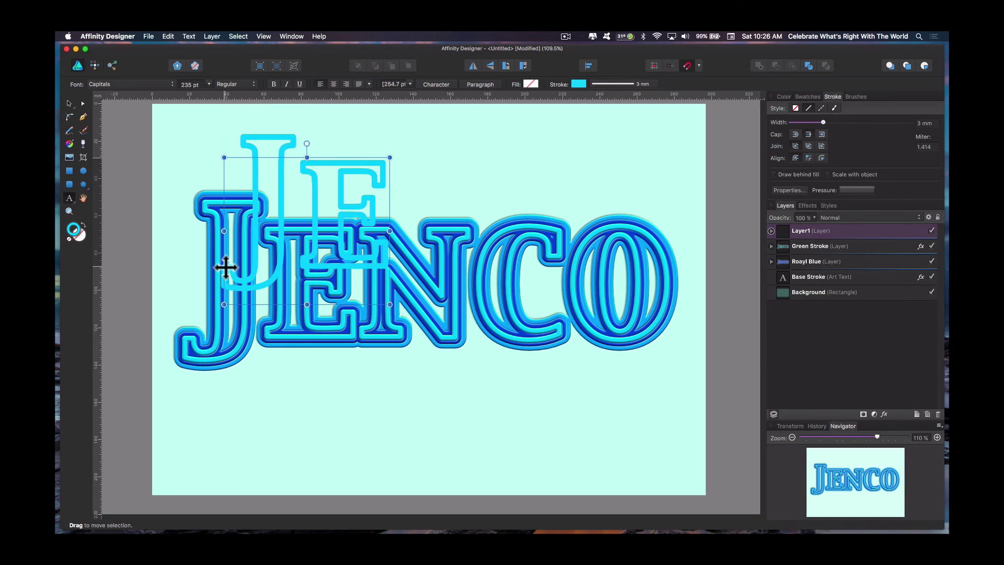
pyautogui.write('nco')
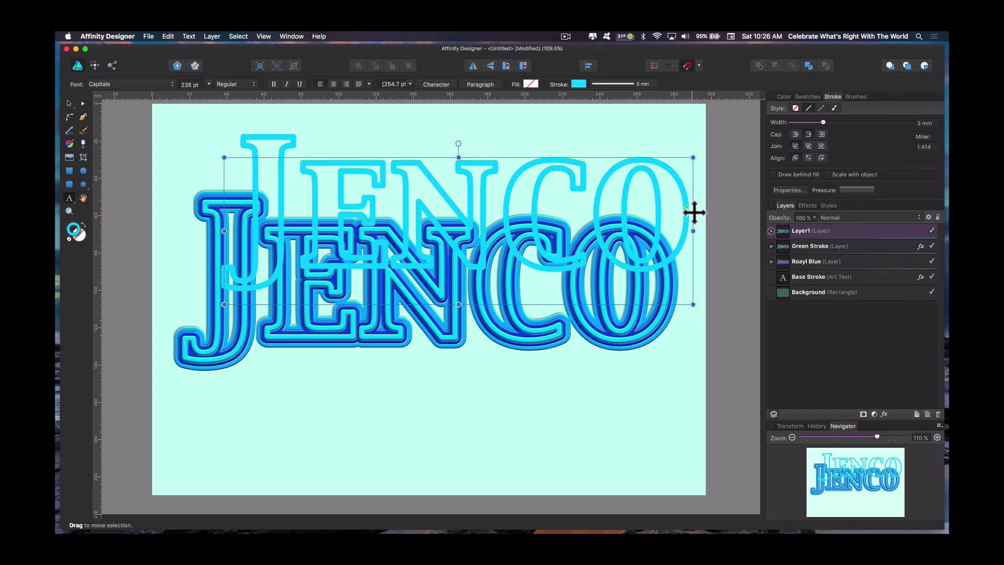
# Set the fourth JENCO text's font size to 245 pt
pyautogui.moveTo(691, 168); pyautogui.dragTo(259, 167)
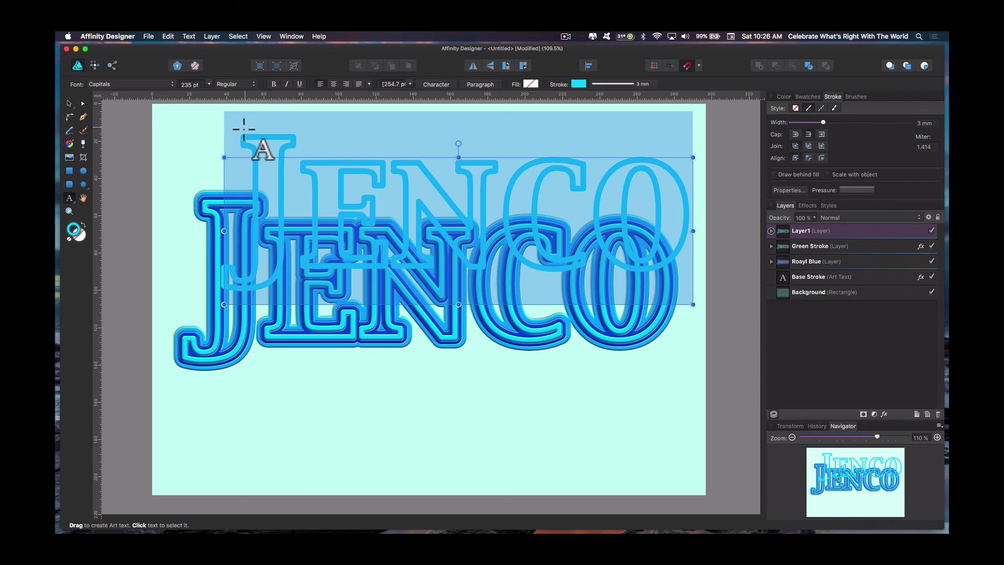
pyautogui.click(189, 84)
pyautogui.write('245')
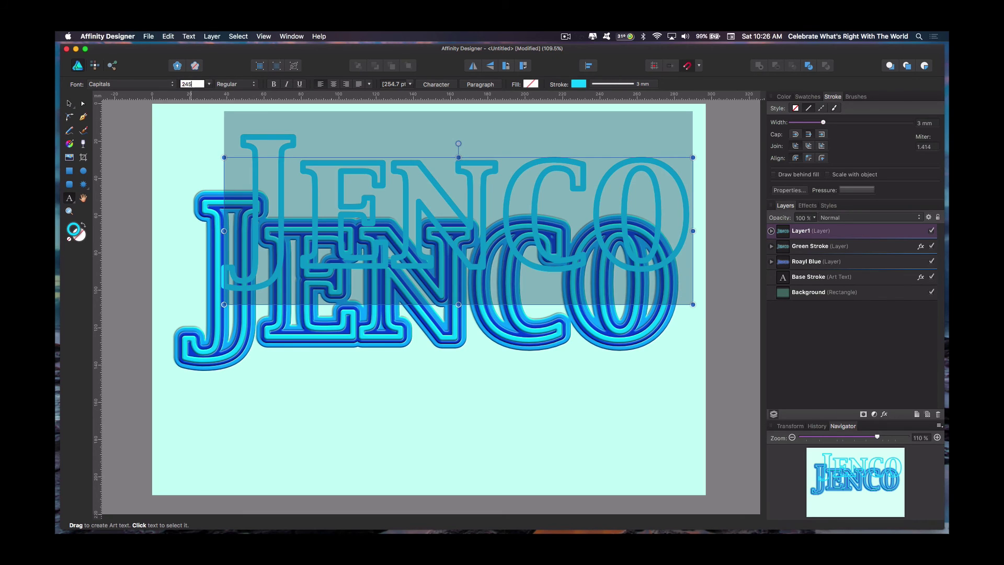
pyautogui.press('Return')
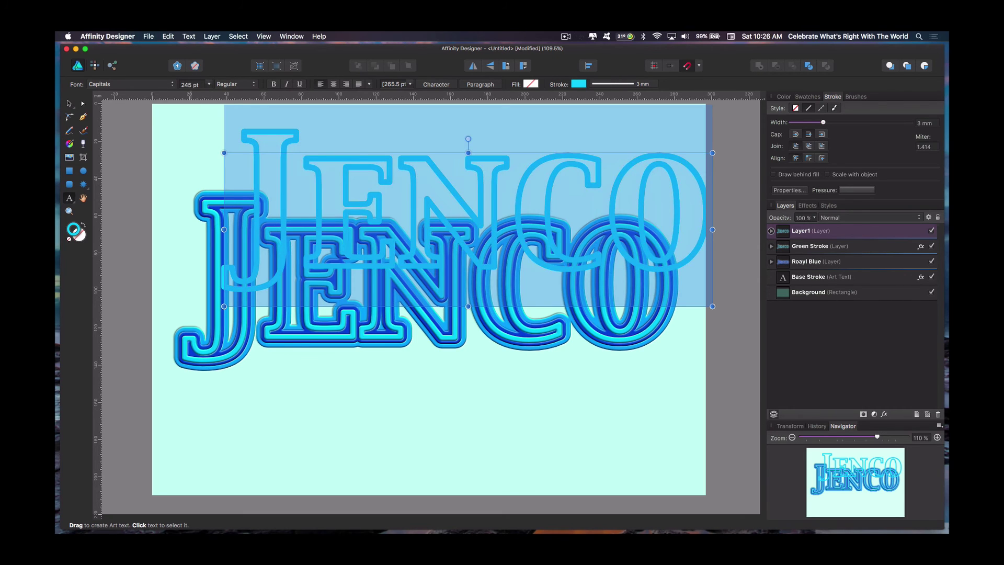
# Fill the fourth JENCO near-black, remove its stroke, and move it over the stroked word
pyautogui.doubleClick(80, 234)
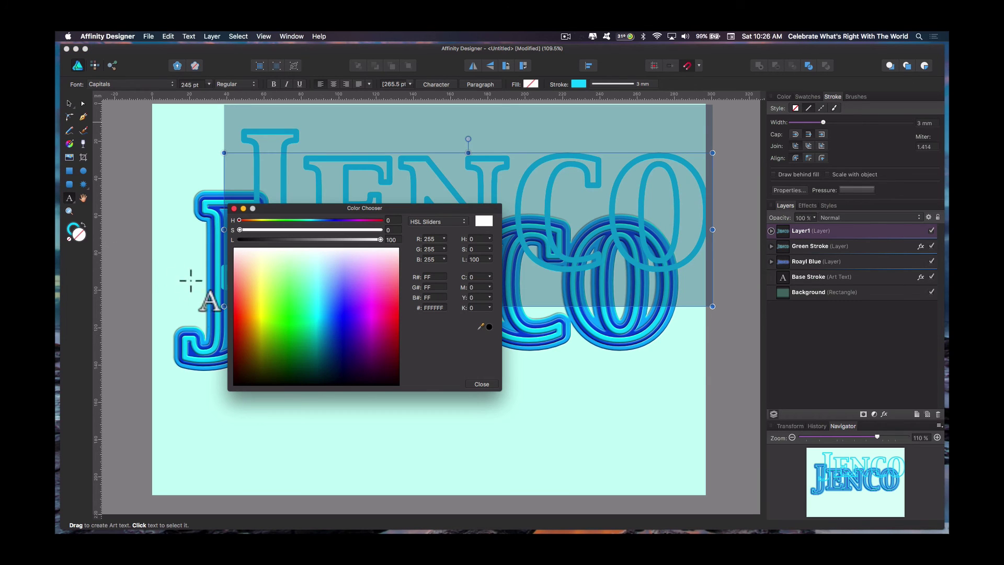
pyautogui.click(240, 383)
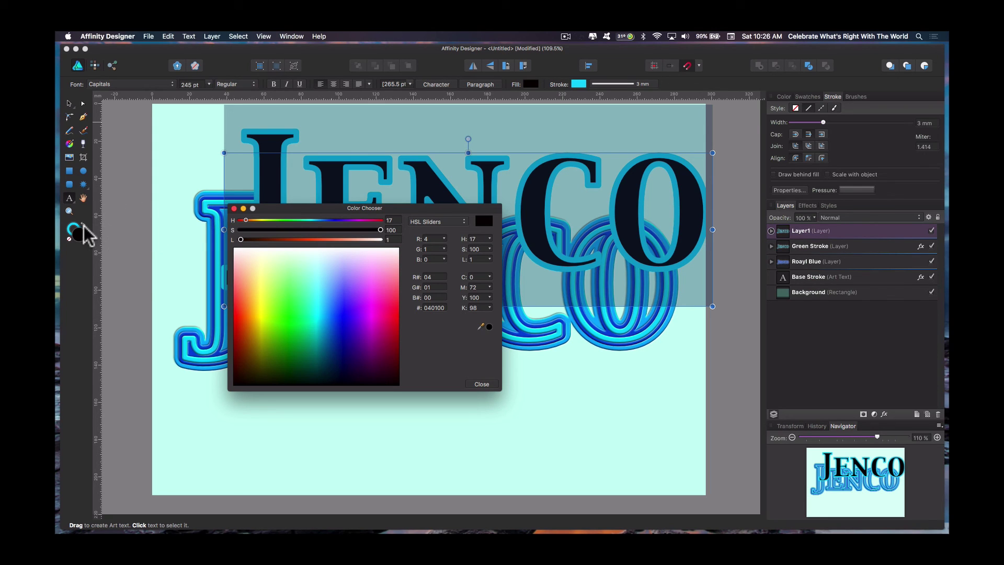
pyautogui.click(477, 385)
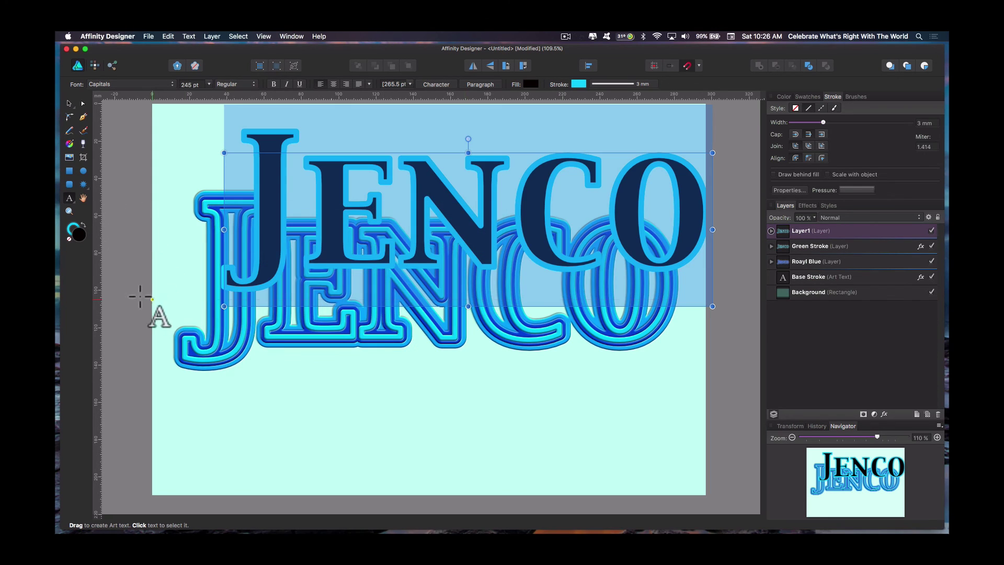
pyautogui.click(69, 239)
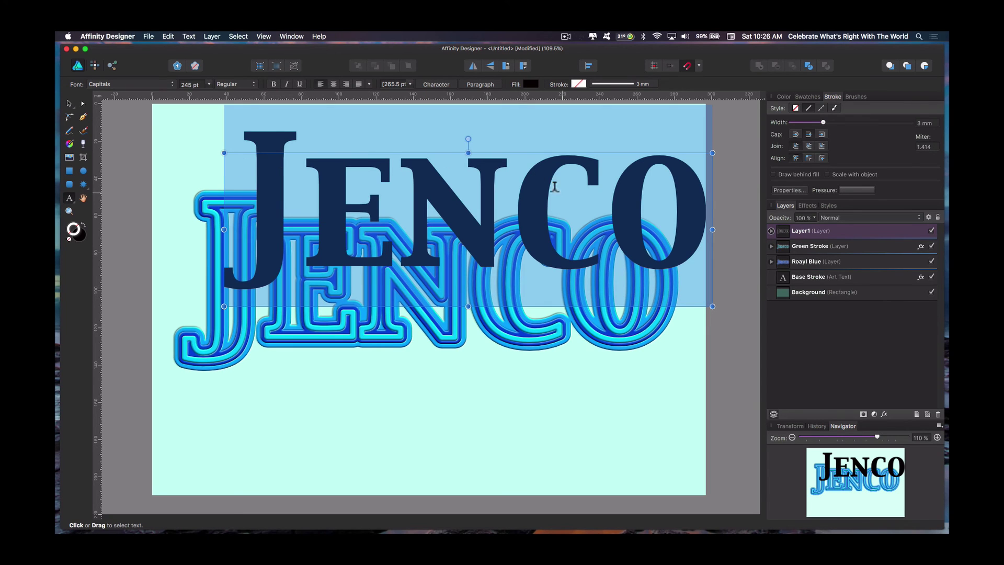
pyautogui.moveTo(448, 154); pyautogui.dragTo(408, 224)
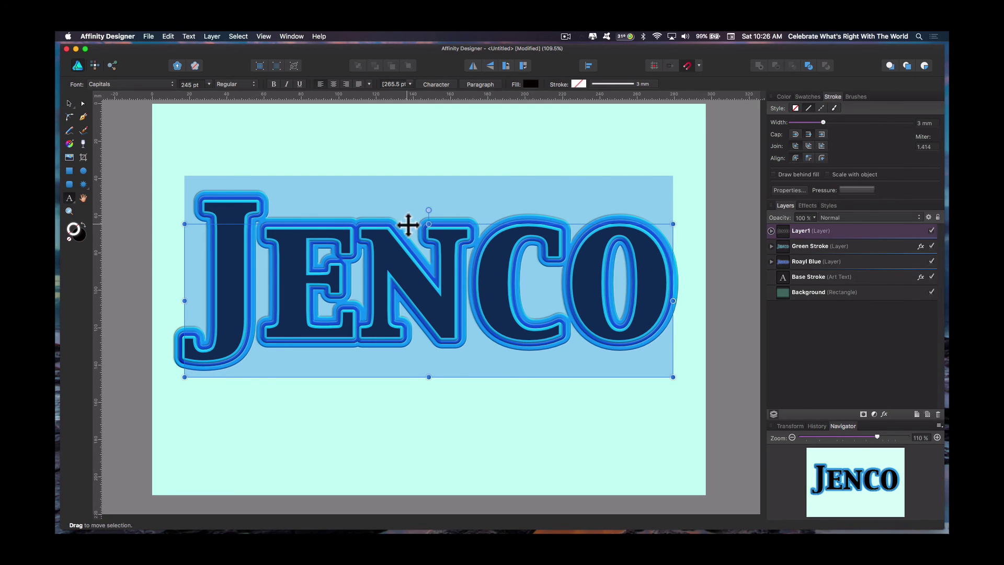
# Turn on 3D and Bevel / Emboss effects for the black JENCO layer
pyautogui.click(807, 205)
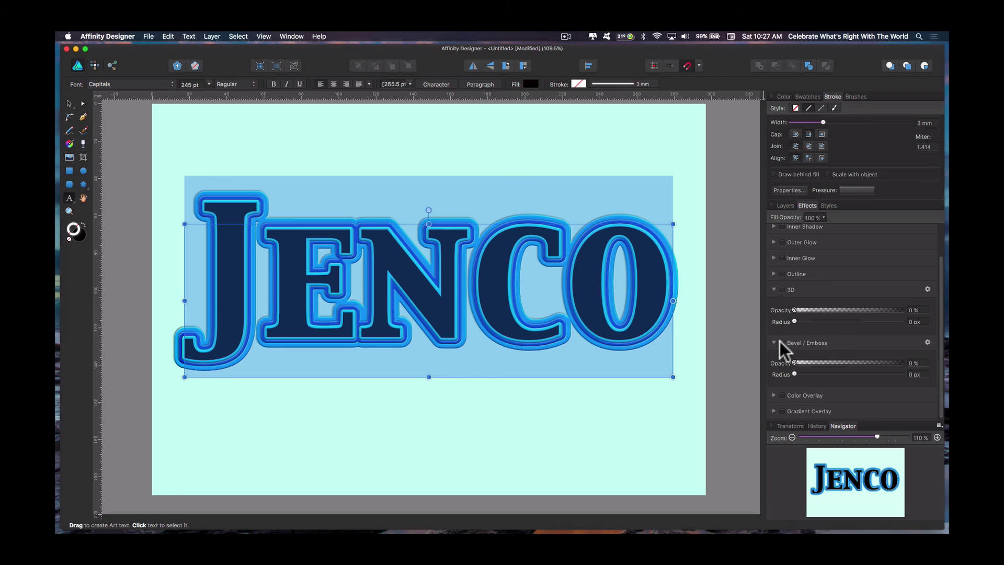
pyautogui.click(782, 289)
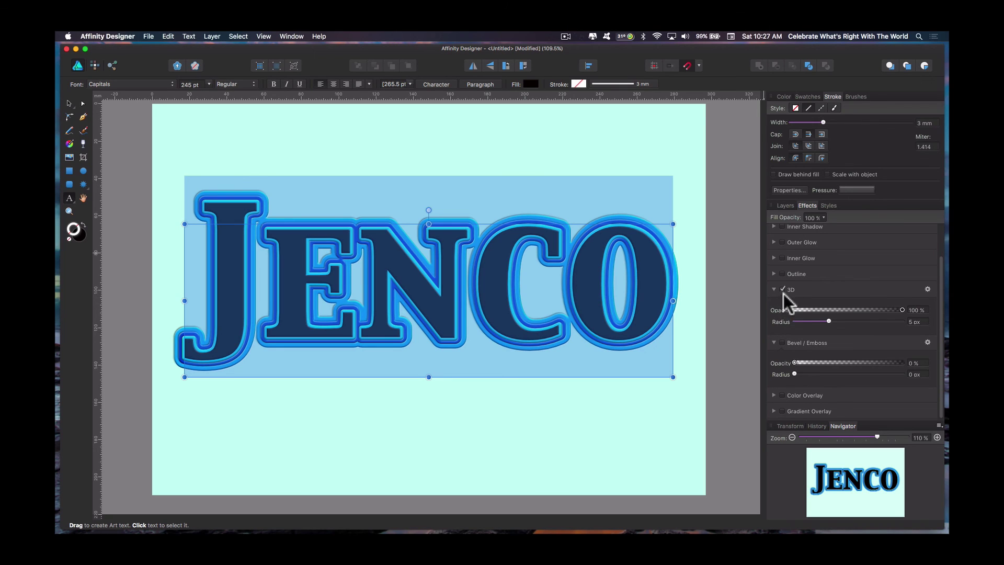
pyautogui.click(783, 342)
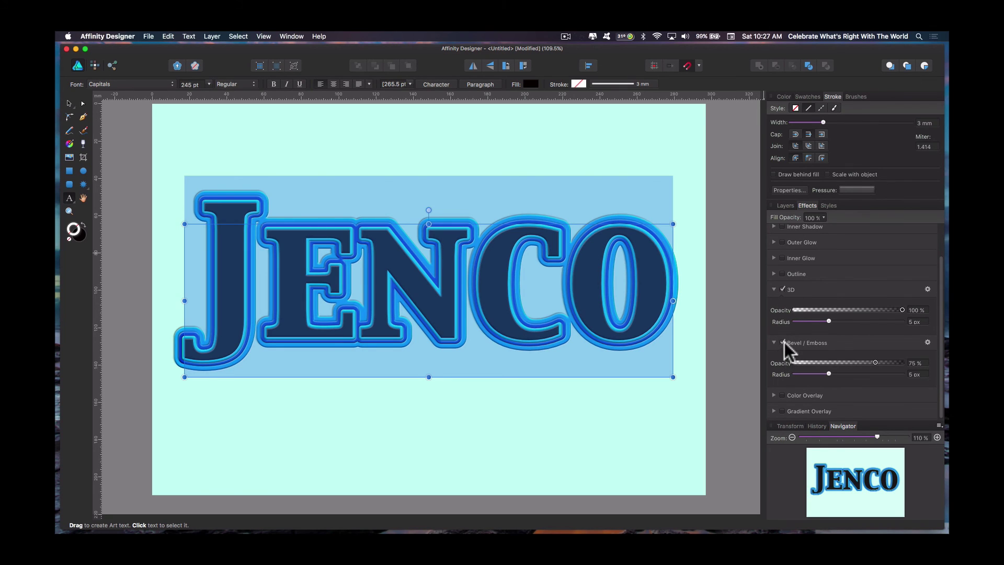
pyautogui.click(785, 205)
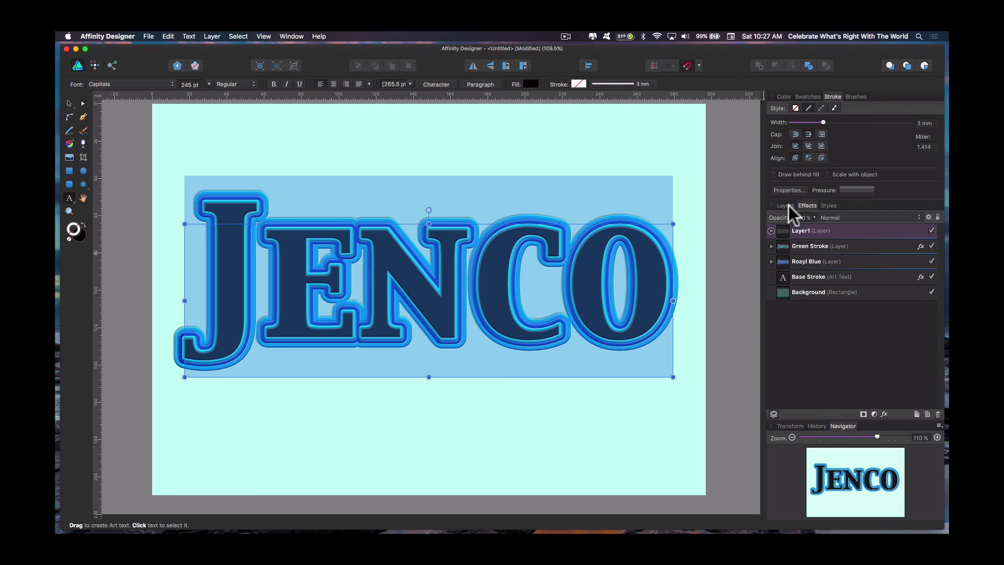
# Rename the top layer to 'Black Text' and clear the JENCO selection
pyautogui.doubleClick(803, 230)
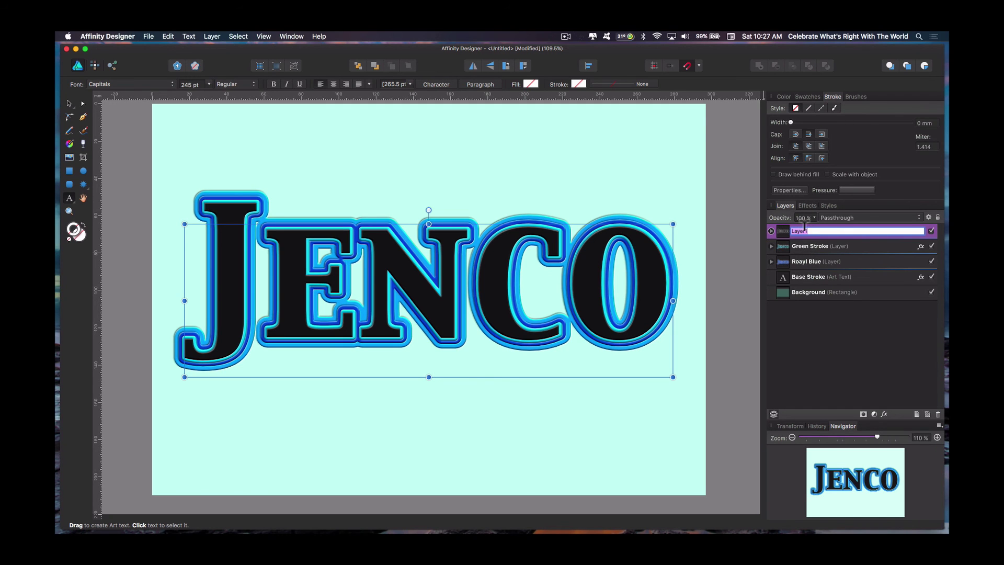
pyautogui.write('Black Text')
pyautogui.press('Return')
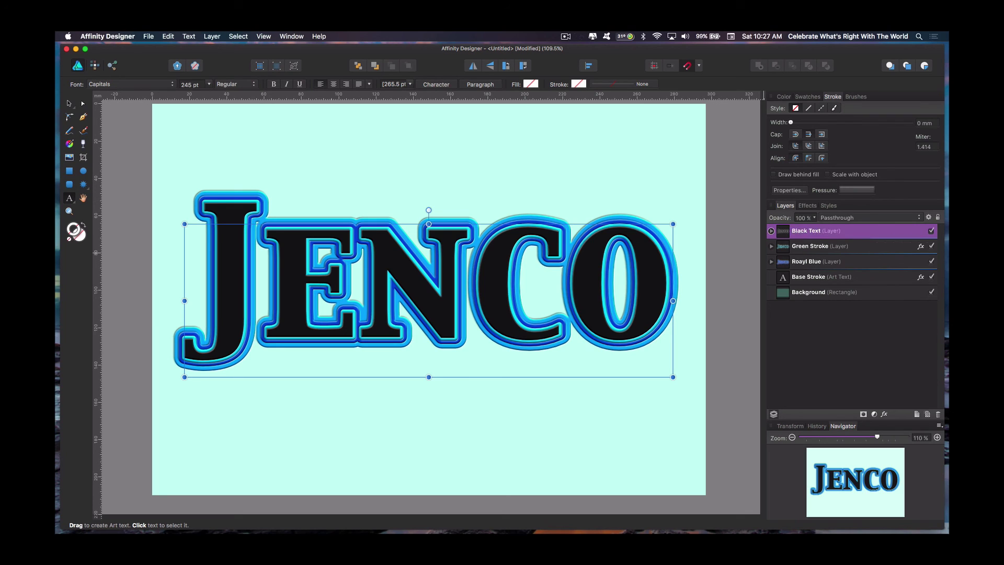
pyautogui.click(667, 185)
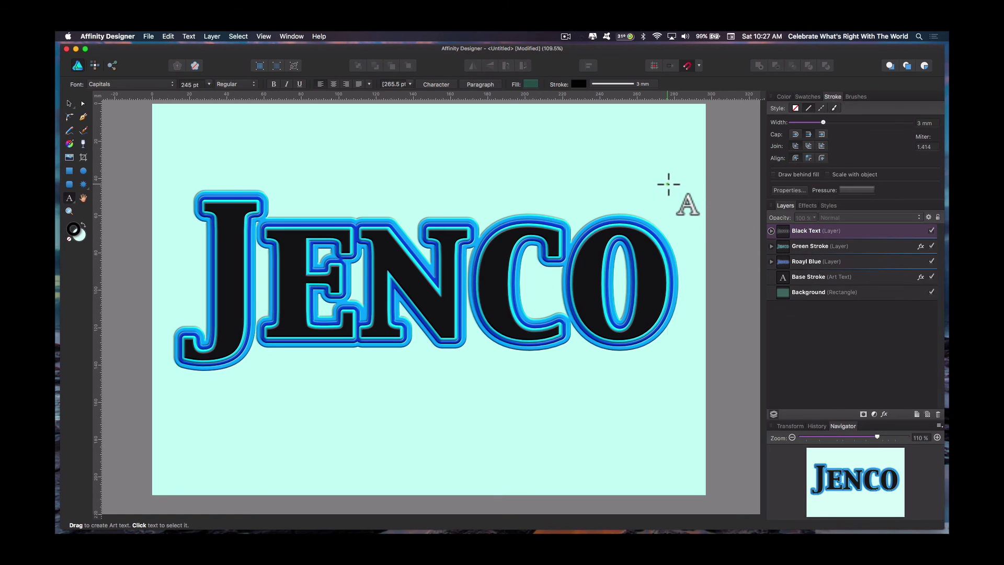
pyautogui.click(69, 103)
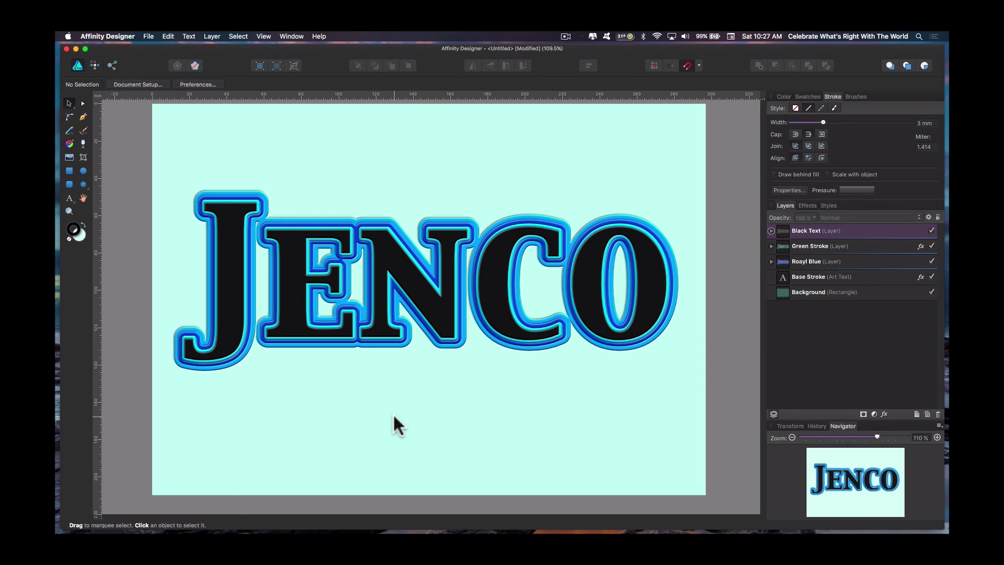